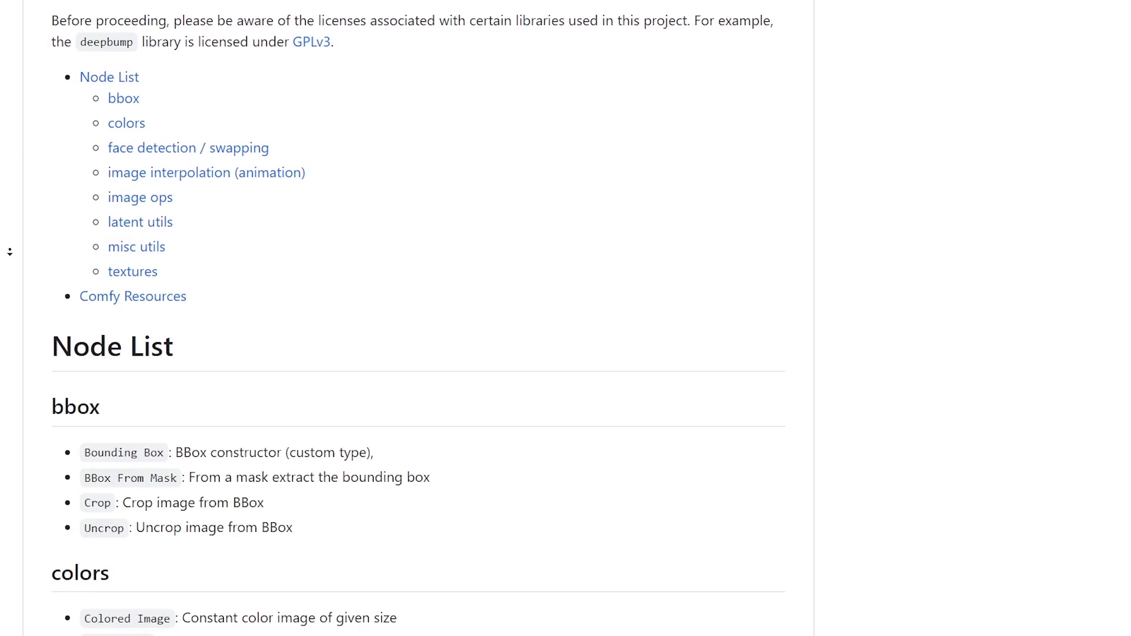
Review the MTB Nodes README, from the node list sections down to the Comfy Resources links
{"action": "scroll", "coordinate": [9, 251], "scroll_direction": "down", "scroll_amount": 8}
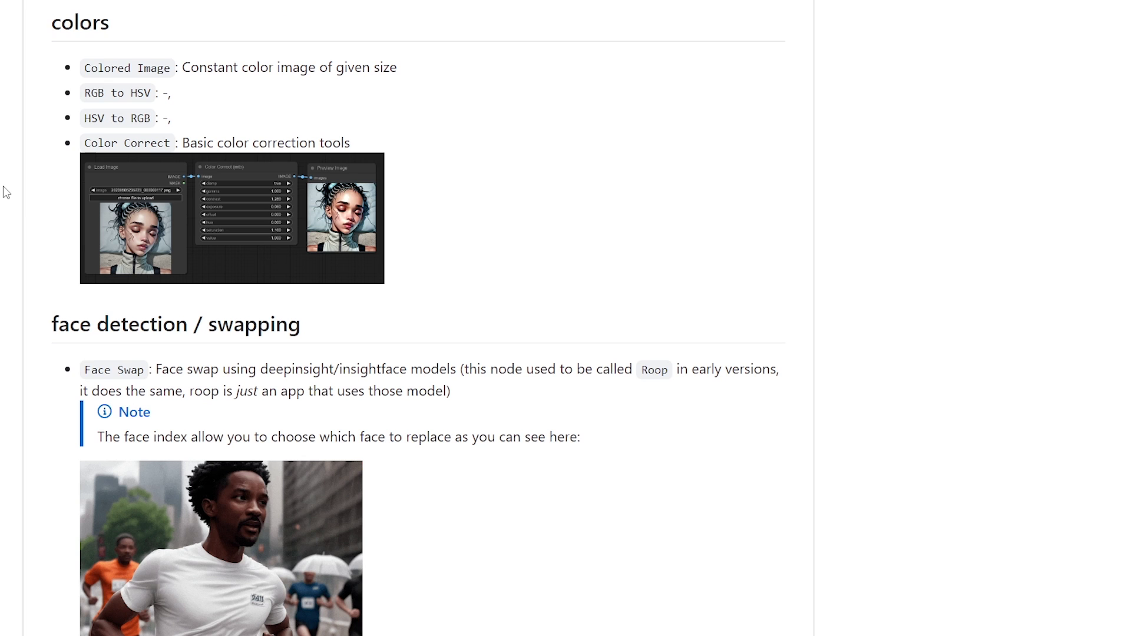
{"action": "scroll", "coordinate": [2, 186], "scroll_direction": "down", "scroll_amount": 1}
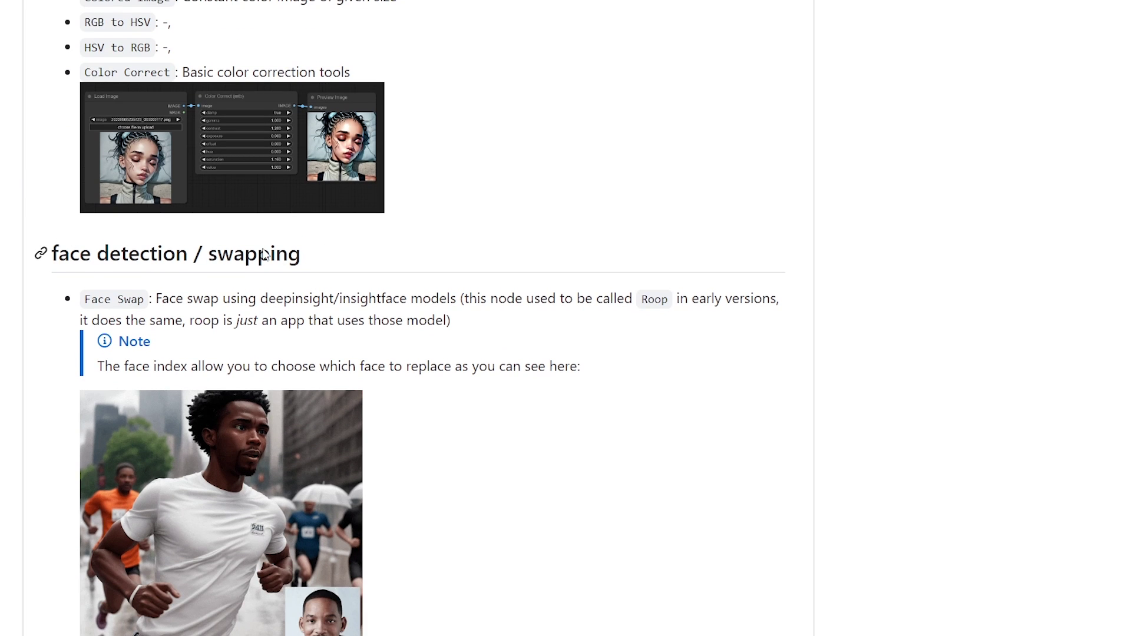
{"action": "scroll", "coordinate": [302, 253], "scroll_direction": "up", "scroll_amount": 1}
{"action": "scroll", "coordinate": [52, 63], "scroll_direction": "up", "scroll_amount": 1}
{"action": "scroll", "coordinate": [52, 176], "scroll_direction": "down", "scroll_amount": 10}
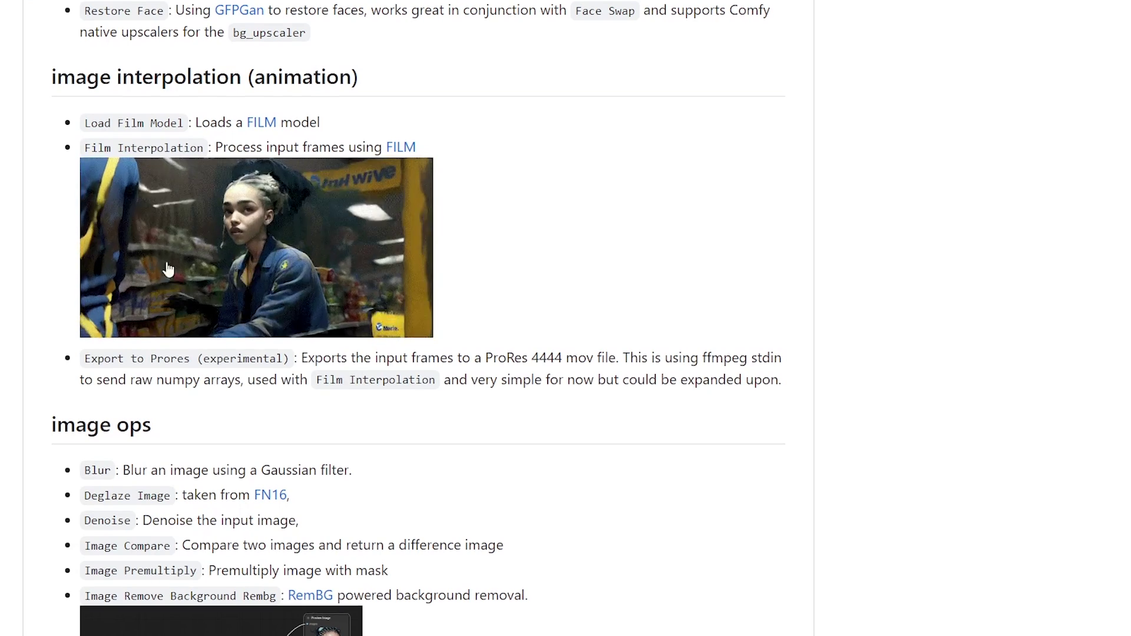
{"action": "scroll", "coordinate": [25, 260], "scroll_direction": "down", "scroll_amount": 7}
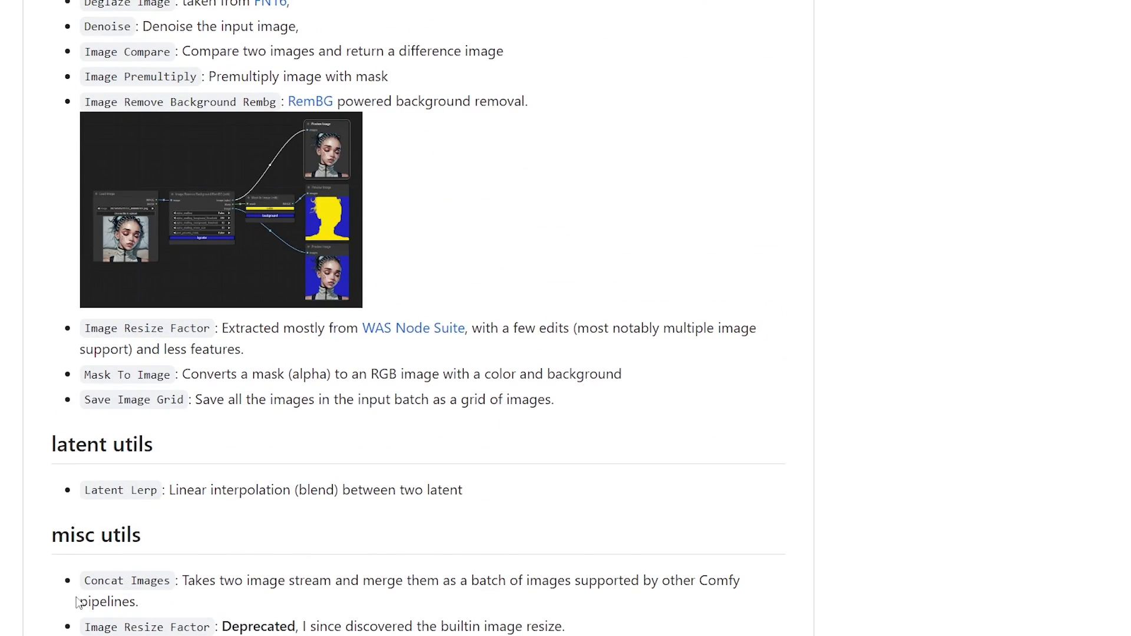
{"action": "scroll", "coordinate": [16, 271], "scroll_direction": "down", "scroll_amount": 15}
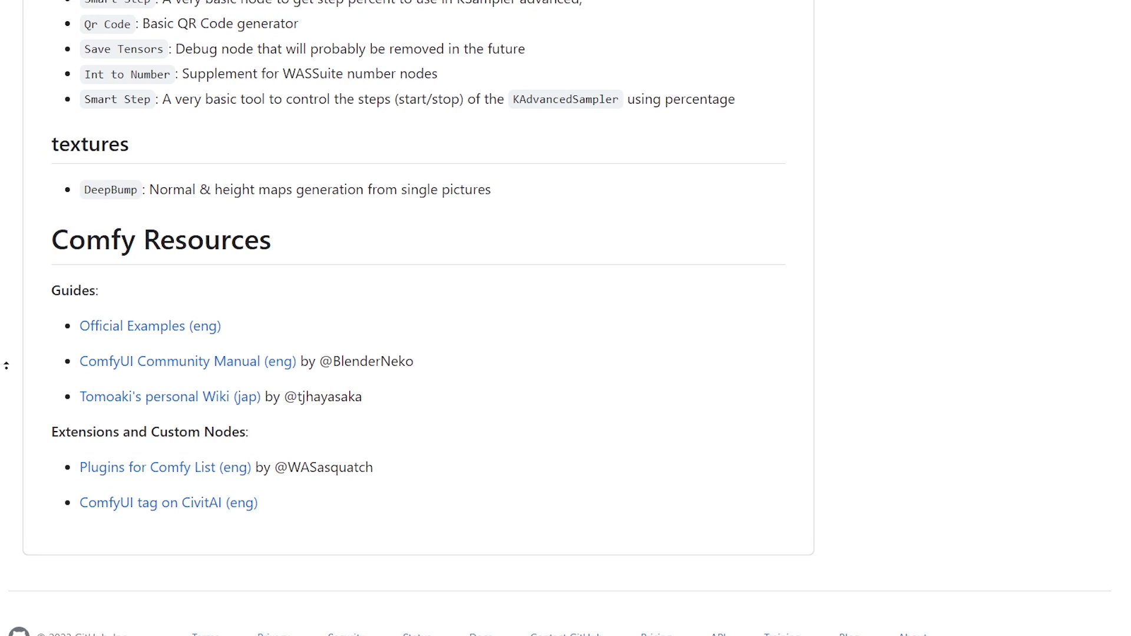
{"action": "scroll", "coordinate": [7, 365], "scroll_direction": "up", "scroll_amount": 1}
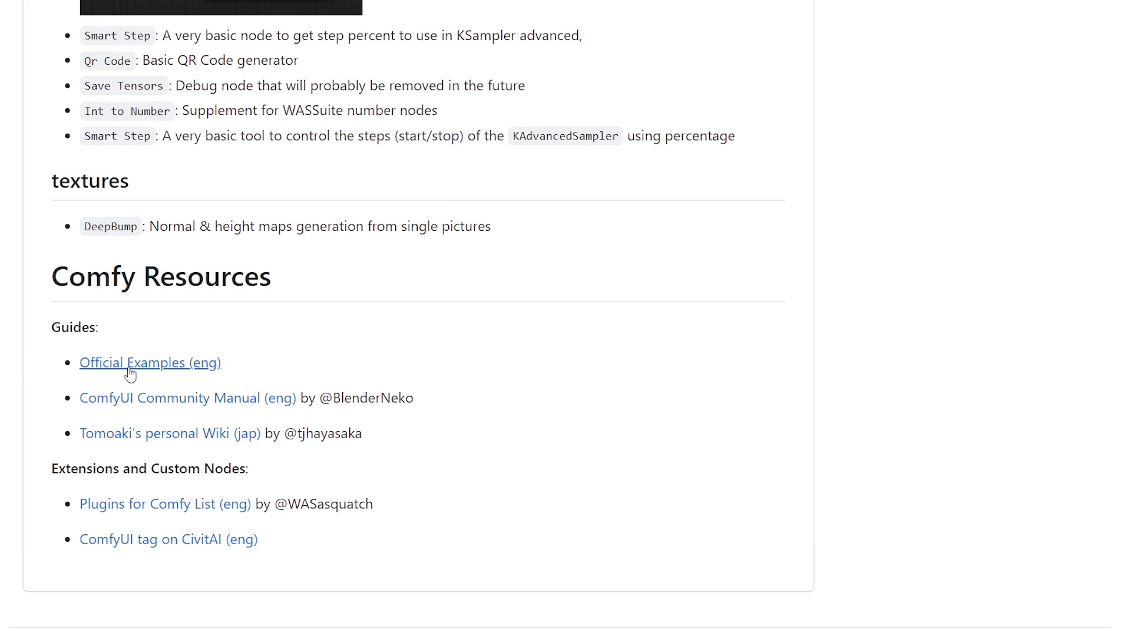
{"action": "scroll", "coordinate": [7, 270], "scroll_direction": "up", "scroll_amount": 14}
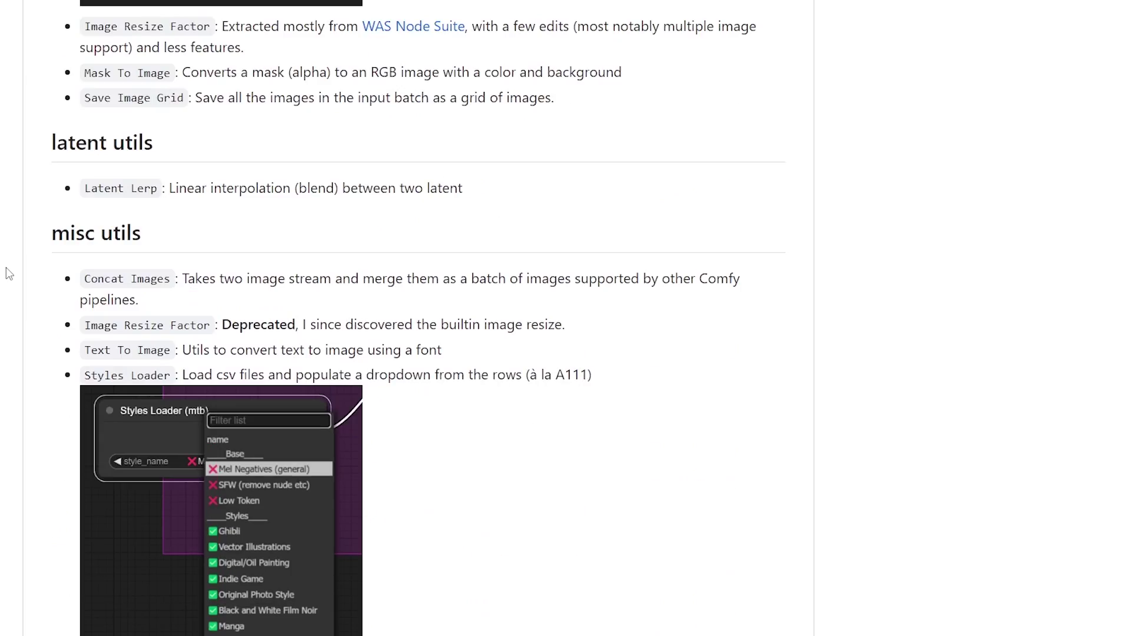
{"action": "scroll", "coordinate": [8, 272], "scroll_direction": "up", "scroll_amount": 10}
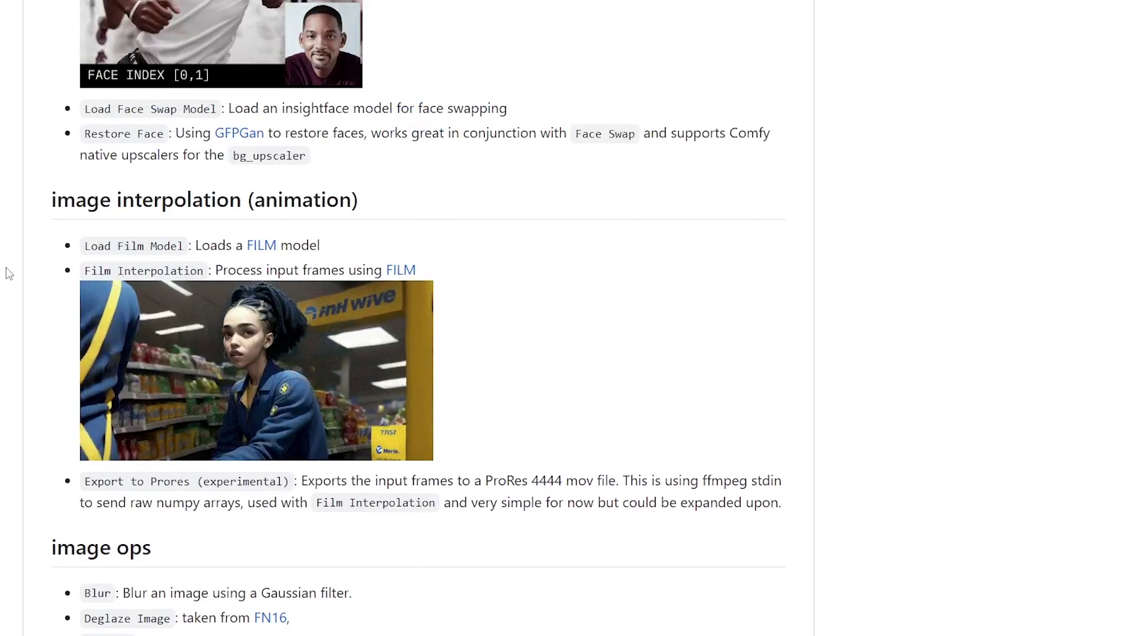
{"action": "scroll", "coordinate": [9, 273], "scroll_direction": "up", "scroll_amount": 7}
{"action": "scroll", "coordinate": [9, 273], "scroll_direction": "up", "scroll_amount": 18}
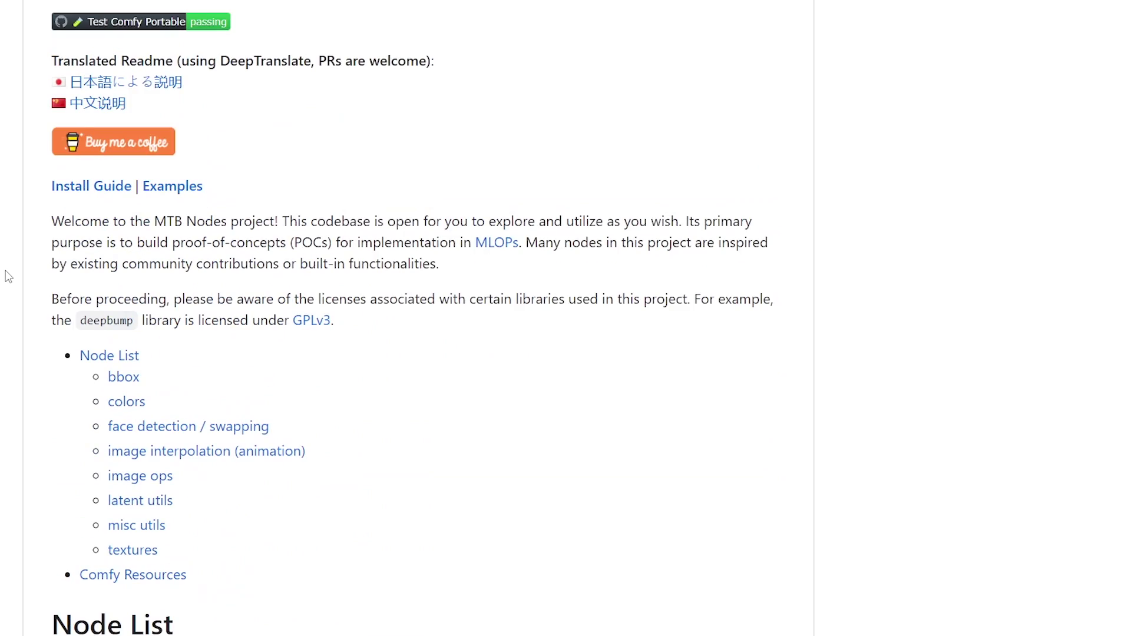
Open the MTB Nodes Examples wiki page, look over its workflow files, and copy the page address
{"action": "scroll", "coordinate": [7, 277], "scroll_direction": "up", "scroll_amount": 1}
{"action": "left_click", "coordinate": [171, 257]}
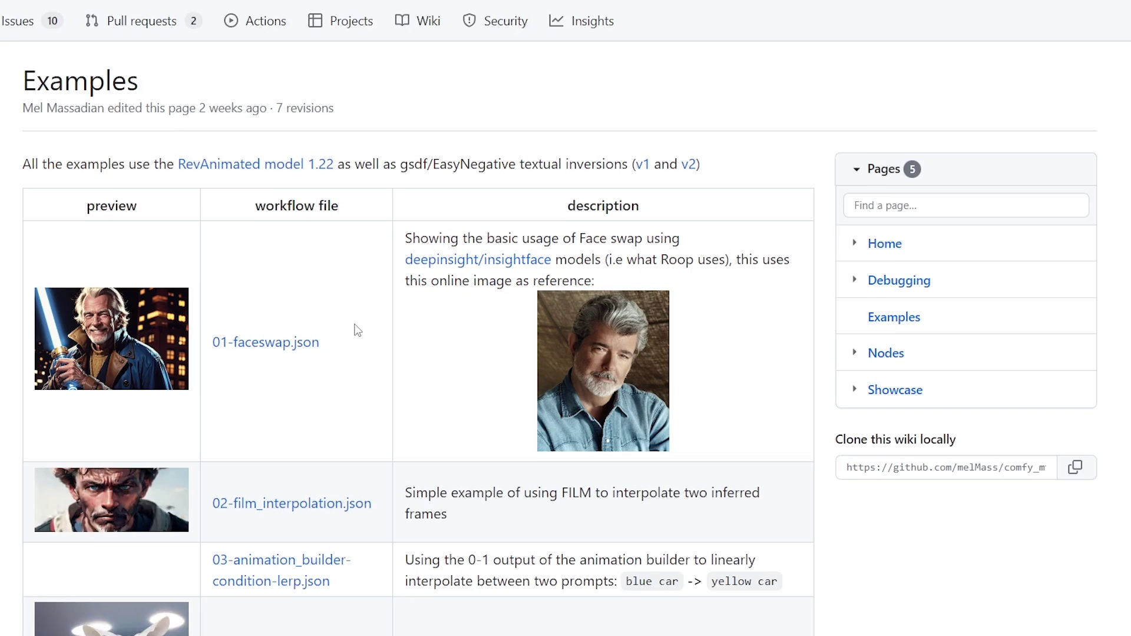
{"action": "scroll", "coordinate": [137, 146], "scroll_direction": "down", "scroll_amount": 3}
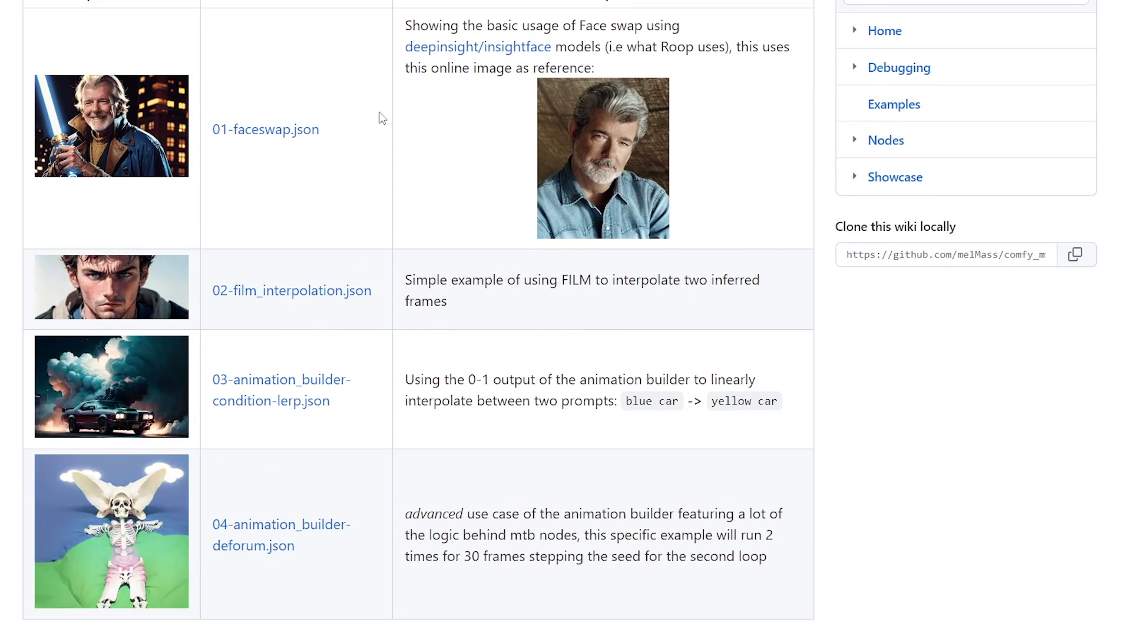
{"action": "scroll", "coordinate": [280, 151], "scroll_direction": "up", "scroll_amount": 3}
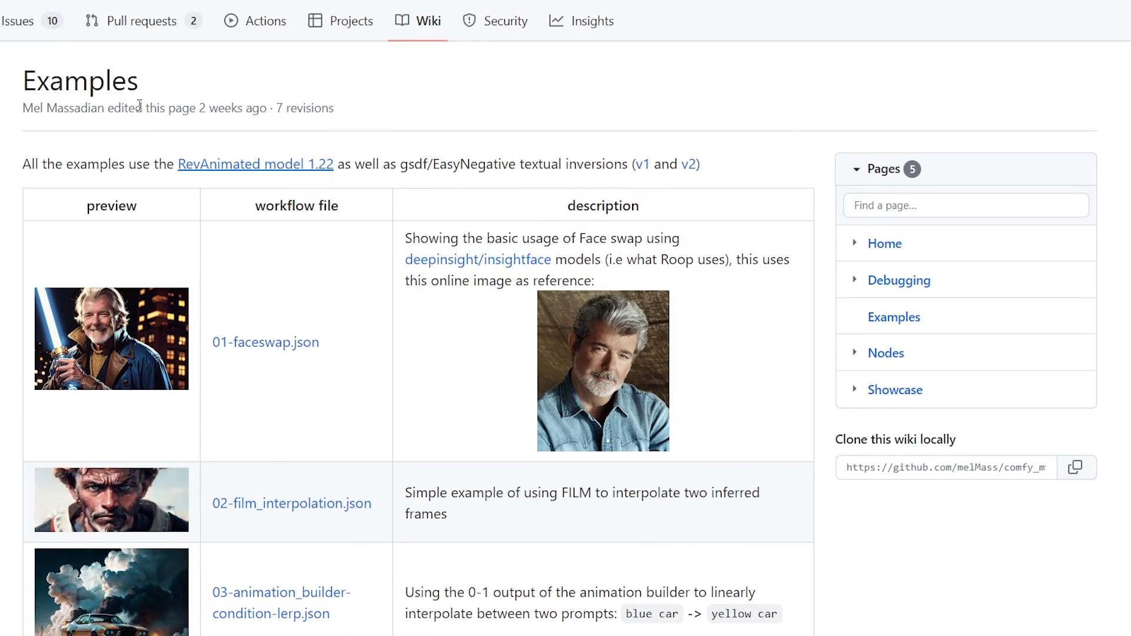
{"action": "right_click", "coordinate": [115, 1]}
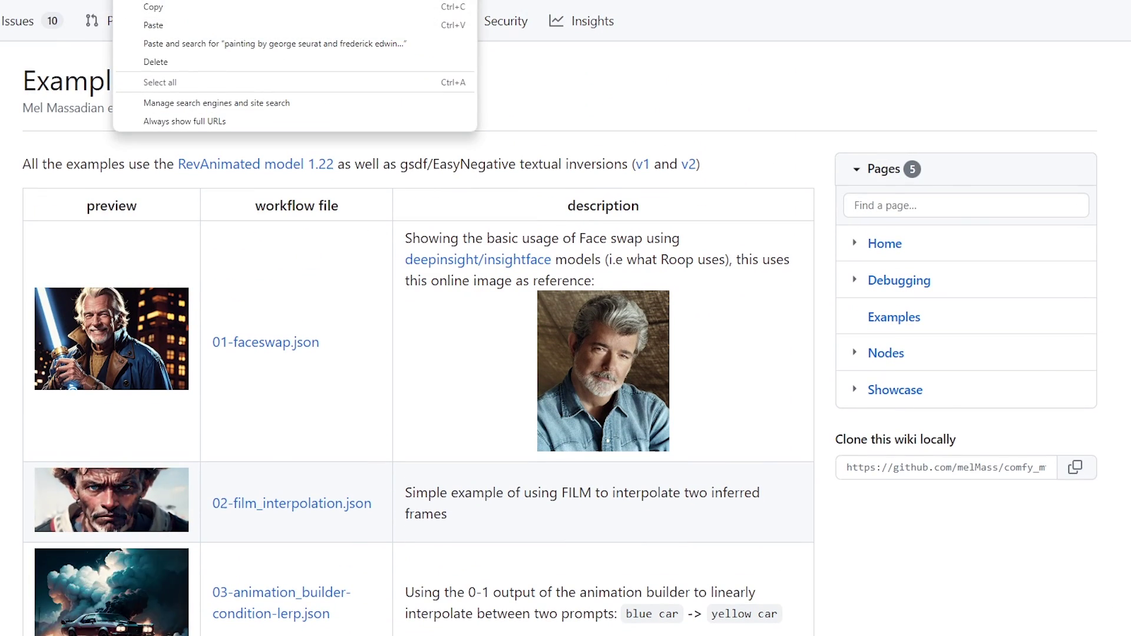
{"action": "left_click", "coordinate": [170, 6]}
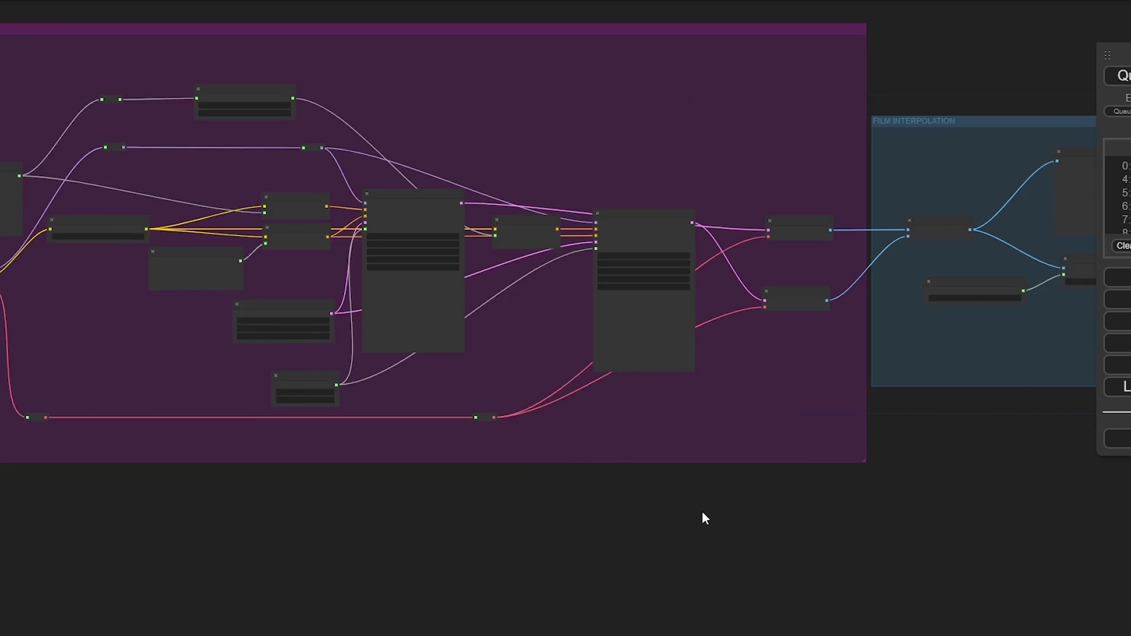
Switch to the ComfyUI workflow and set the Load Checkpoint node's model to 2.RunDiffusion-FX-2-5D.safetensors
{"action": "left_click_drag", "start_coordinate": [701, 511], "coordinate": [1068, 502]}
{"action": "scroll", "coordinate": [583, 498], "scroll_direction": "up", "scroll_amount": 10}
{"action": "left_click_drag", "start_coordinate": [448, 548], "coordinate": [602, 628]}
{"action": "left_click_drag", "start_coordinate": [228, 269], "coordinate": [601, 435]}
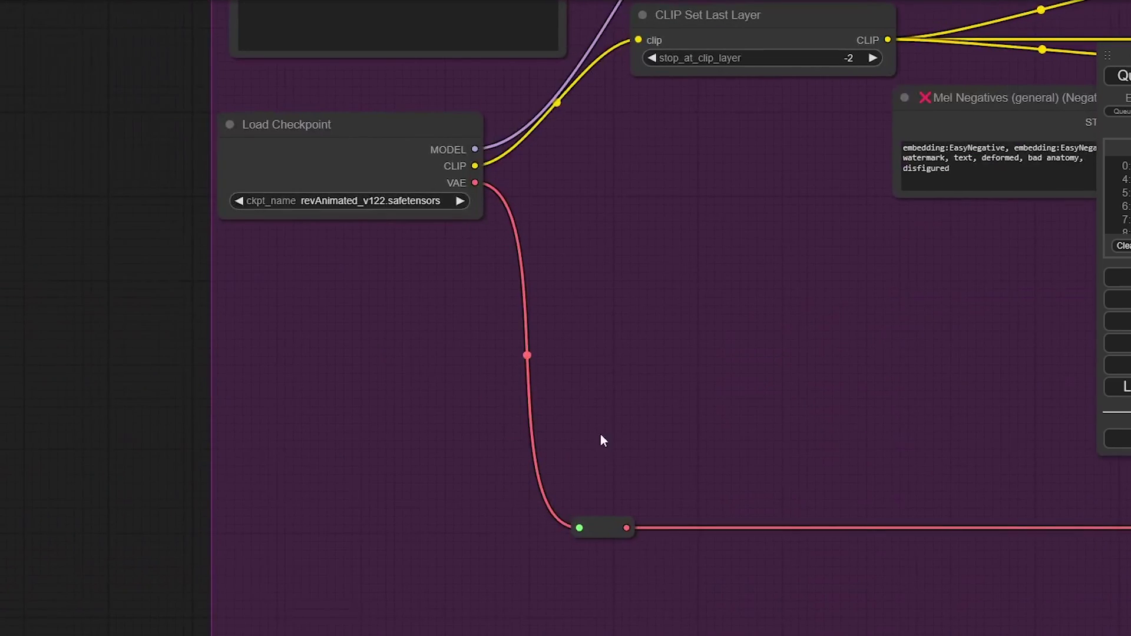
{"action": "left_click", "coordinate": [388, 201]}
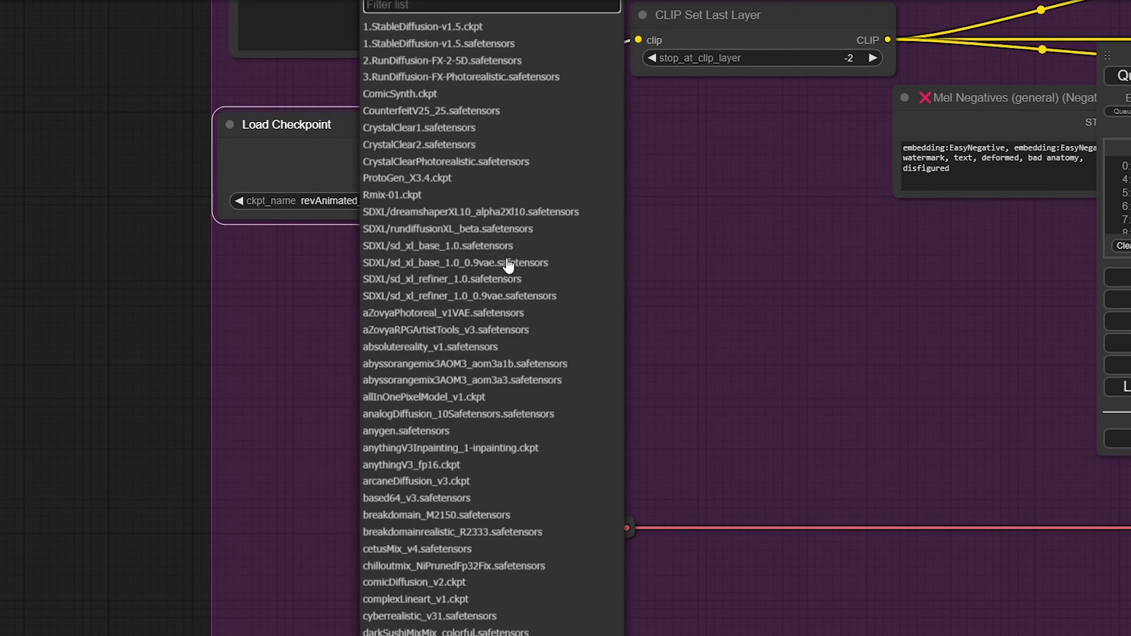
{"action": "scroll", "coordinate": [510, 271], "scroll_direction": "down", "scroll_amount": 5}
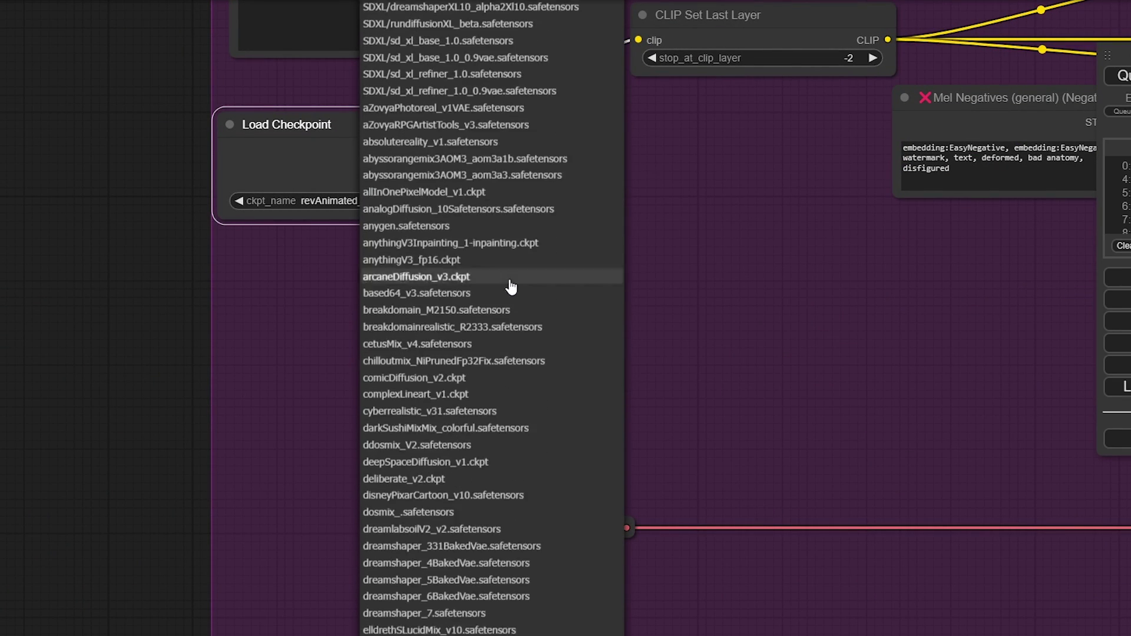
{"action": "scroll", "coordinate": [510, 287], "scroll_direction": "down", "scroll_amount": 6}
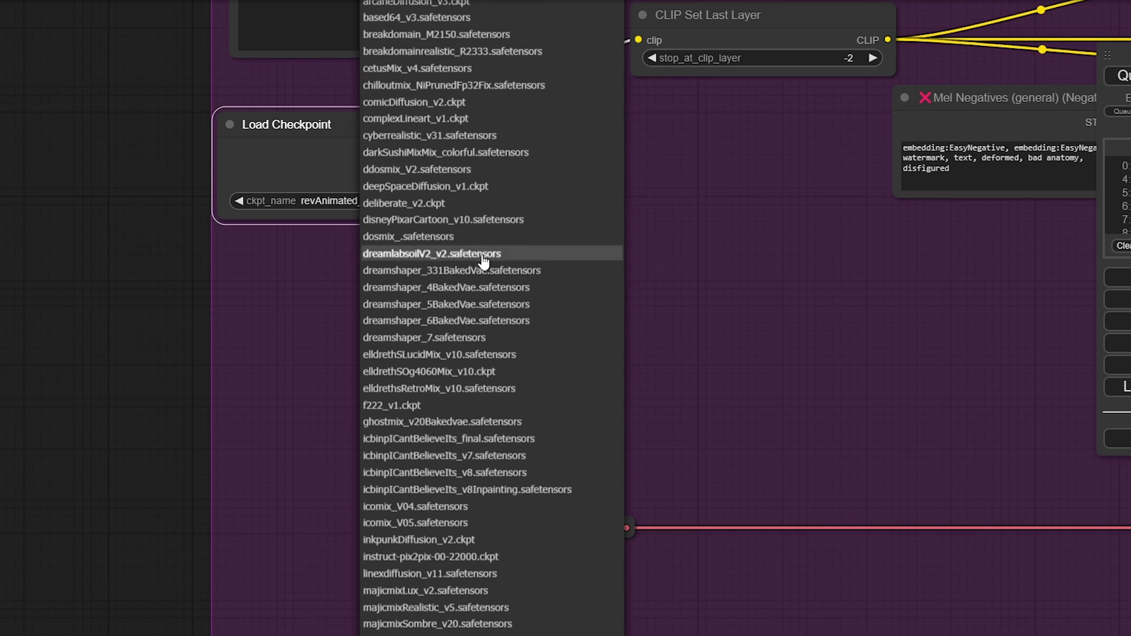
{"action": "scroll", "coordinate": [515, 294], "scroll_direction": "down", "scroll_amount": 5}
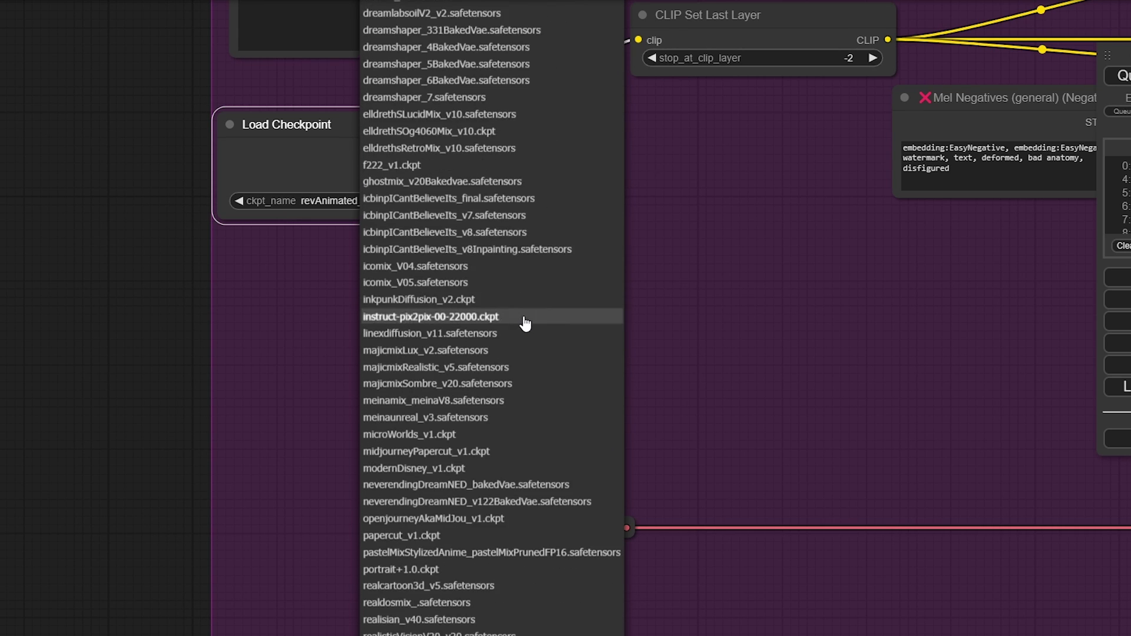
{"action": "scroll", "coordinate": [525, 324], "scroll_direction": "down", "scroll_amount": 7}
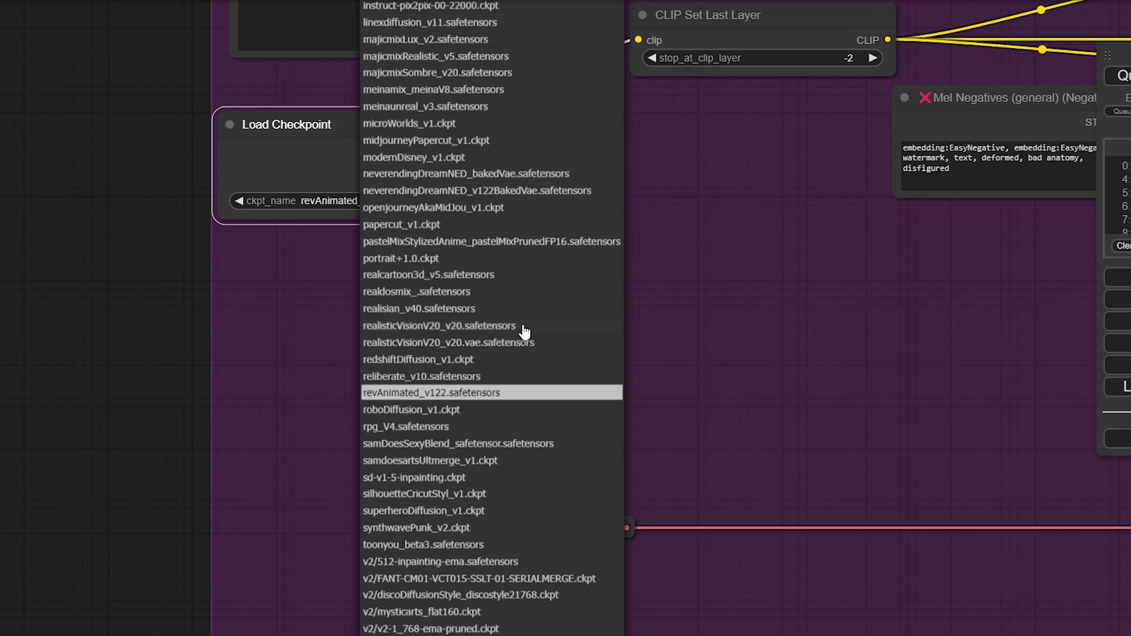
{"action": "scroll", "coordinate": [518, 329], "scroll_direction": "down", "scroll_amount": 2}
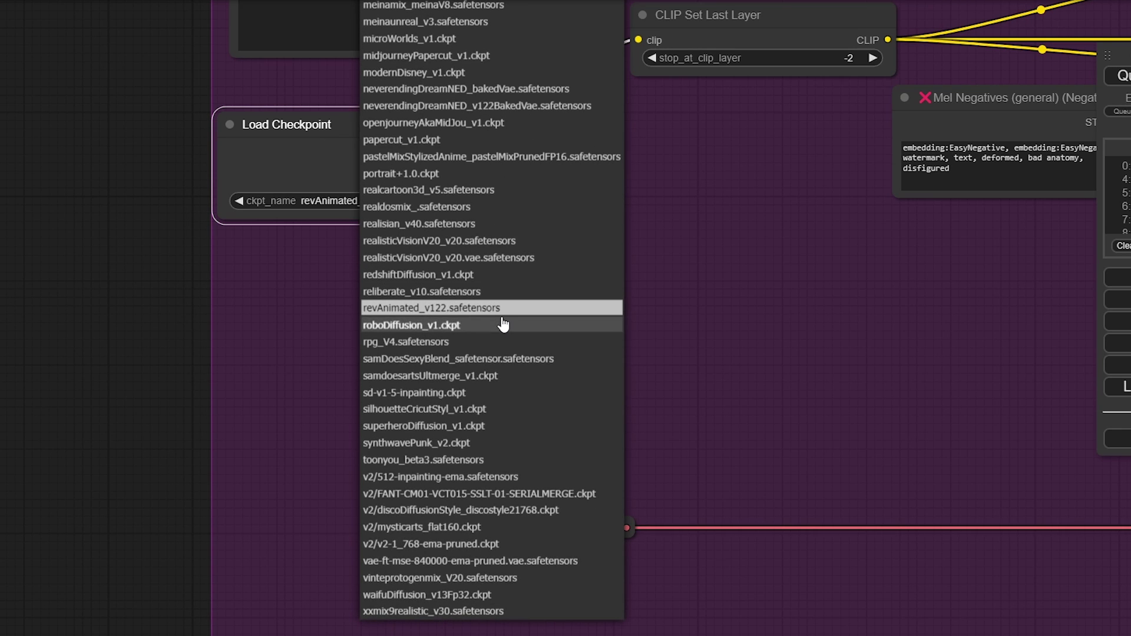
{"action": "scroll", "coordinate": [503, 324], "scroll_direction": "up", "scroll_amount": 7}
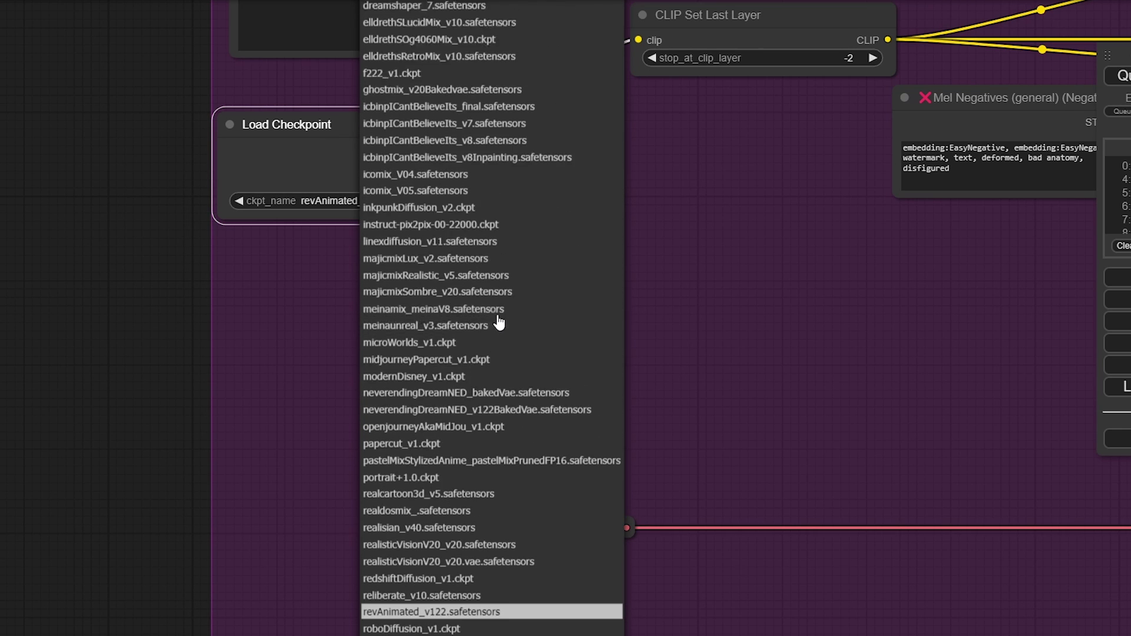
{"action": "scroll", "coordinate": [499, 323], "scroll_direction": "up", "scroll_amount": 8}
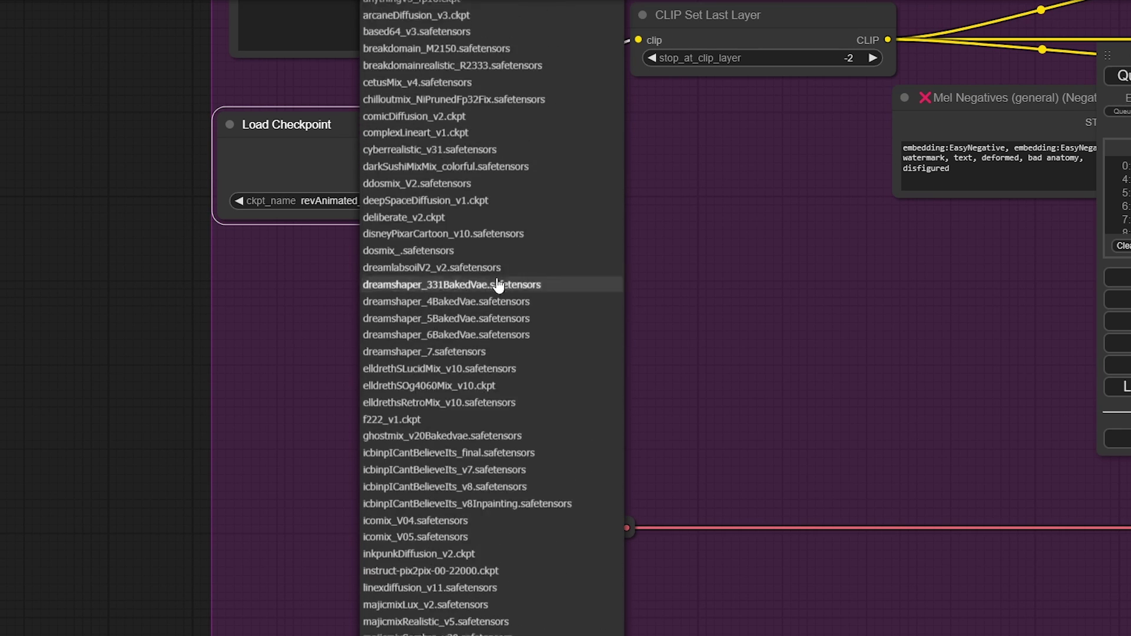
{"action": "scroll", "coordinate": [498, 285], "scroll_direction": "up", "scroll_amount": 4}
{"action": "scroll", "coordinate": [497, 289], "scroll_direction": "up", "scroll_amount": 2}
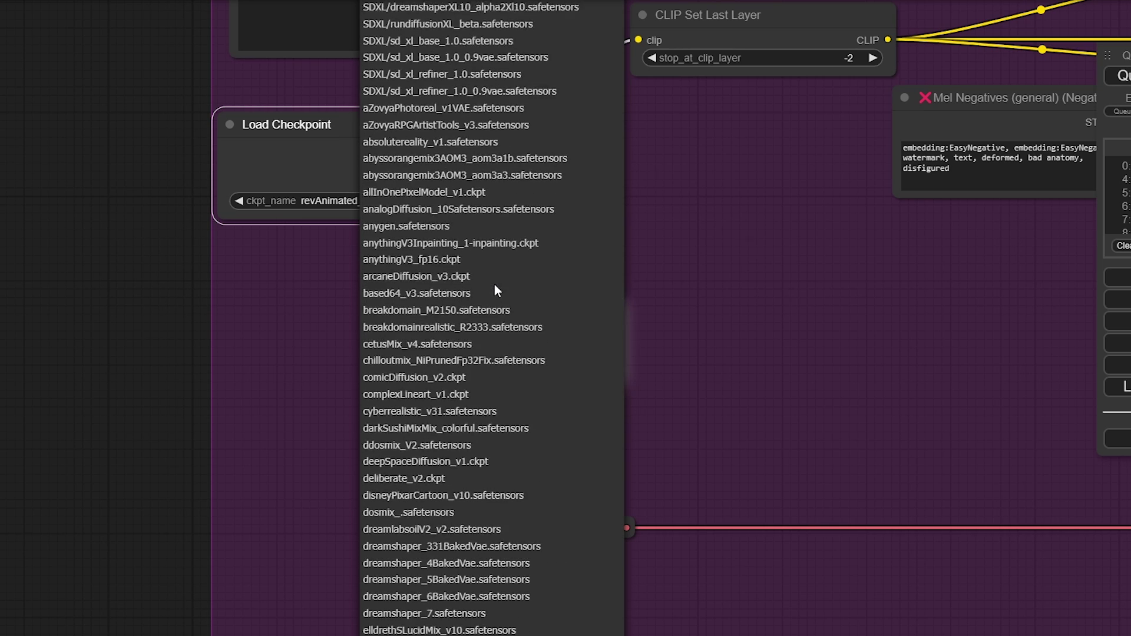
{"action": "scroll", "coordinate": [495, 283], "scroll_direction": "up", "scroll_amount": 3}
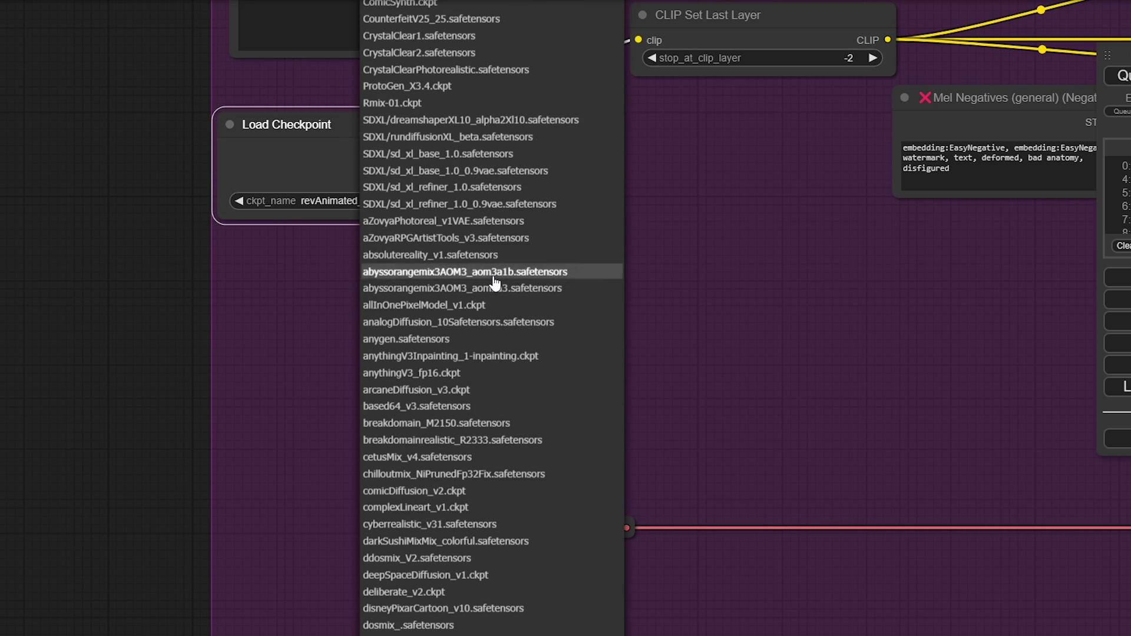
{"action": "scroll", "coordinate": [494, 284], "scroll_direction": "up", "scroll_amount": 3}
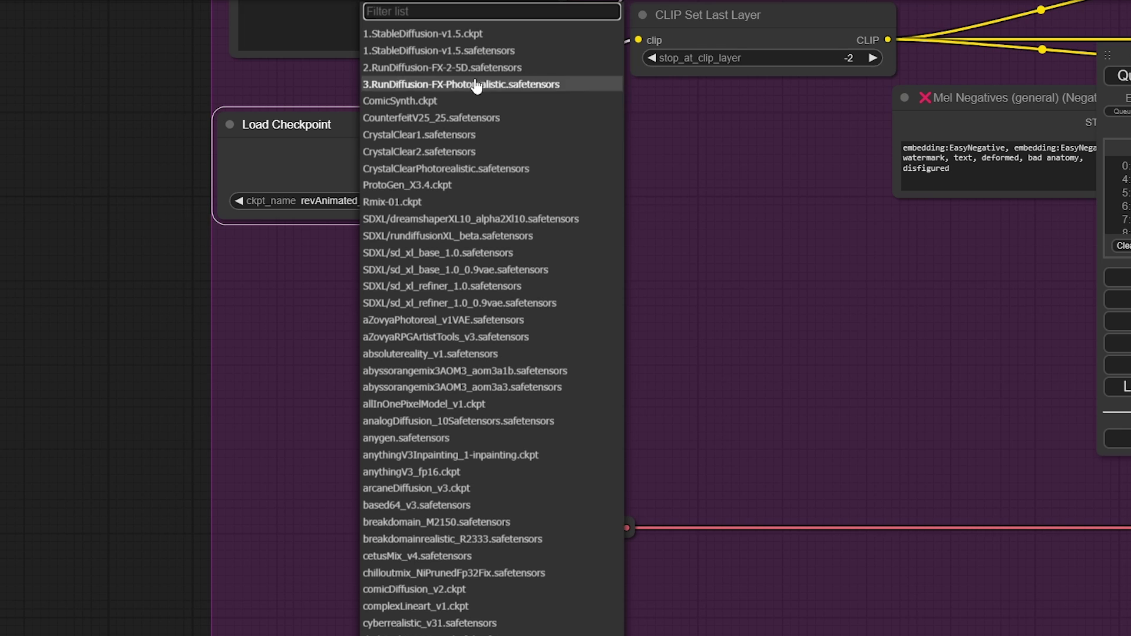
{"action": "left_click", "coordinate": [474, 67]}
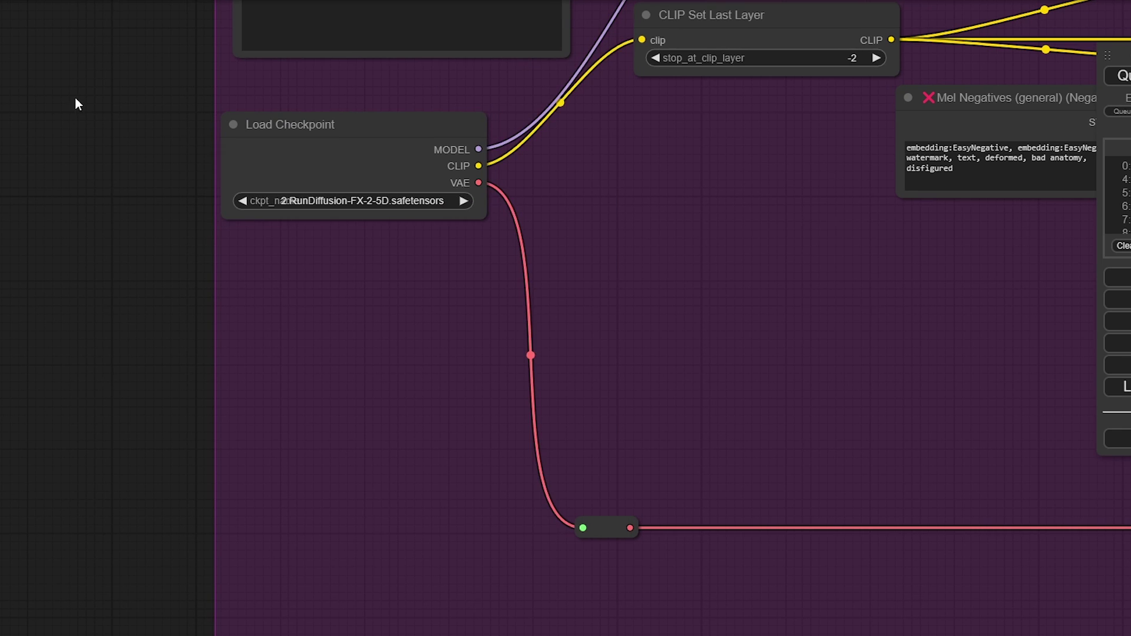
Replace the person described in the Text box prompt so that it reads "the face of a warrior"
{"action": "left_click_drag", "start_coordinate": [75, 103], "coordinate": [83, 352]}
{"action": "left_click_drag", "start_coordinate": [592, 35], "coordinate": [328, 174]}
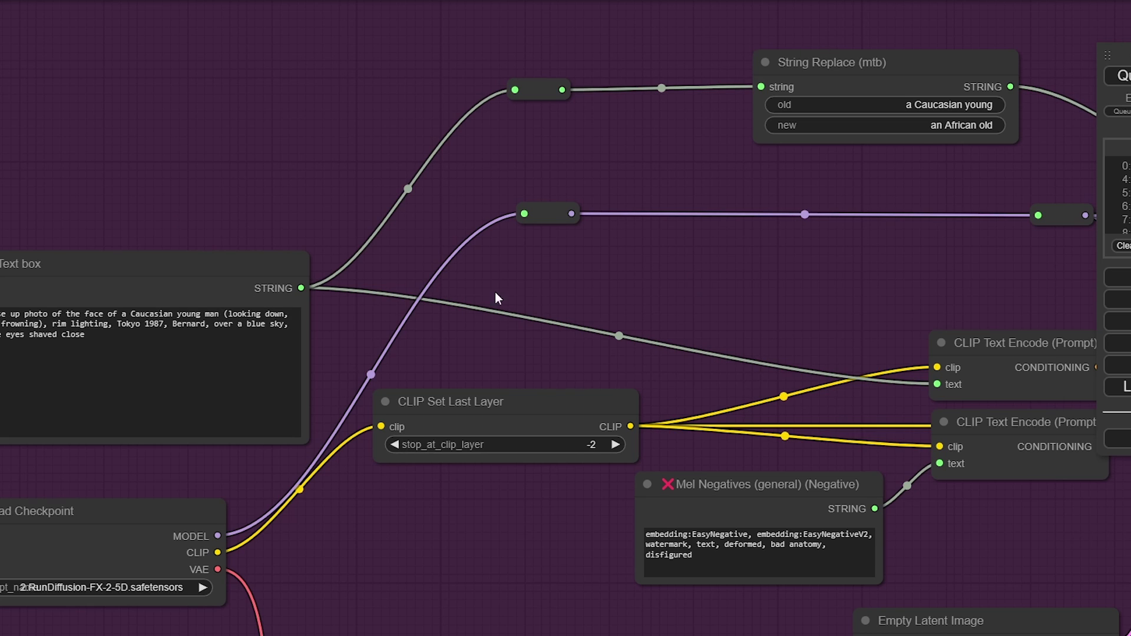
{"action": "left_click", "coordinate": [142, 270]}
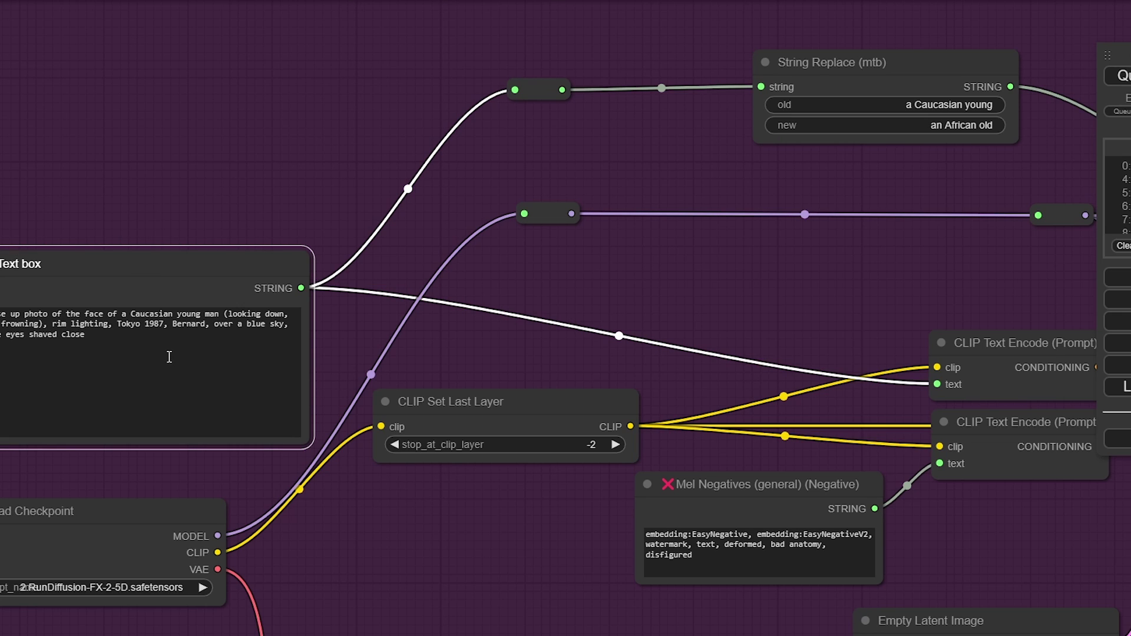
{"action": "left_click", "coordinate": [117, 344]}
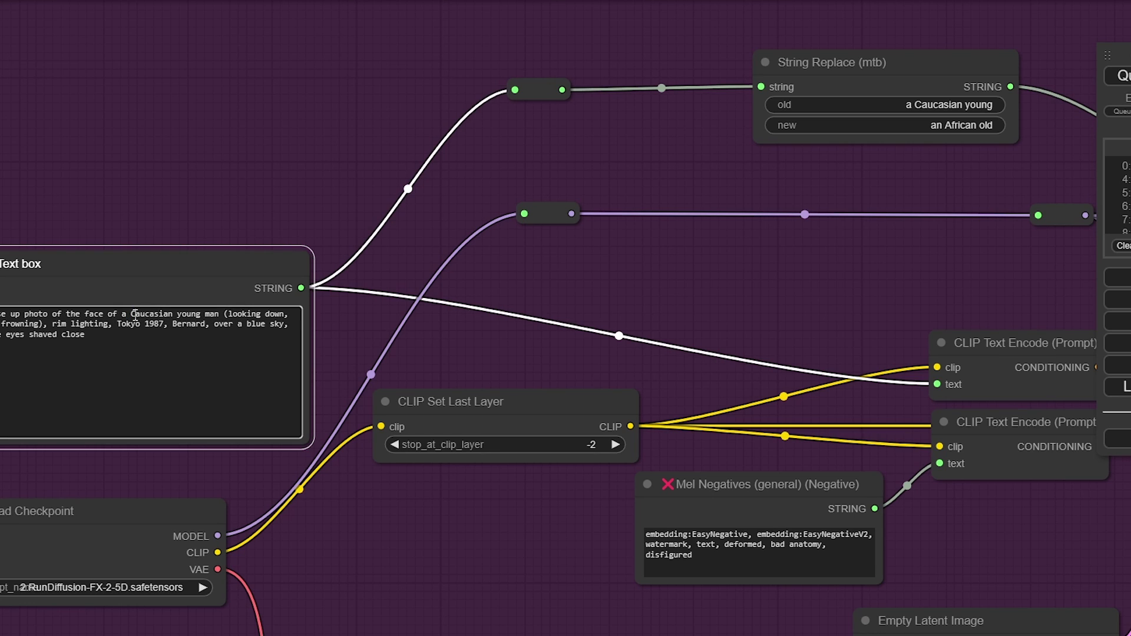
{"action": "left_click_drag", "start_coordinate": [129, 314], "coordinate": [209, 319]}
{"action": "type", "text": "warrior"}
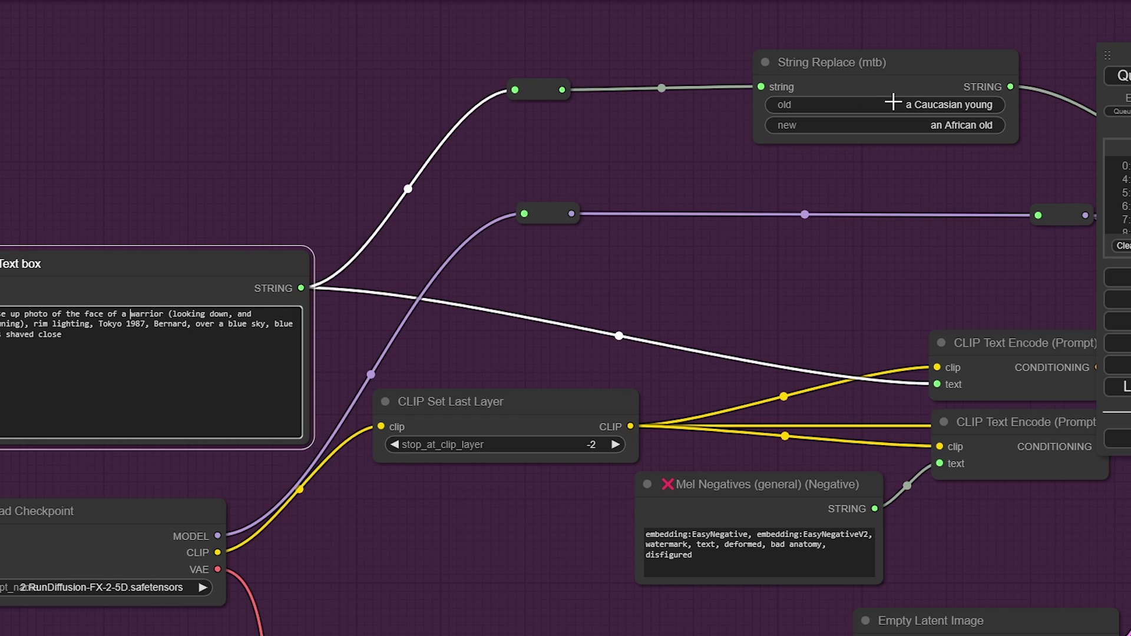
Try to set the String Replace node's old text to "a warrior"
{"action": "left_click", "coordinate": [919, 104]}
{"action": "left_click_drag", "start_coordinate": [964, 103], "coordinate": [1071, 103]}
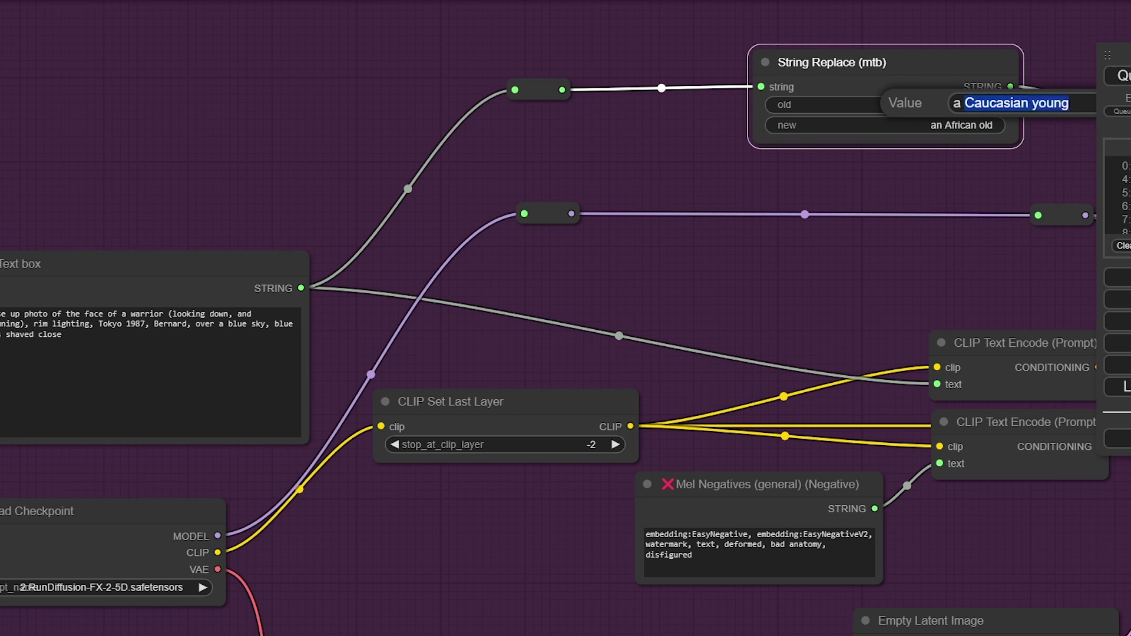
{"action": "type", "text": "warrior"}
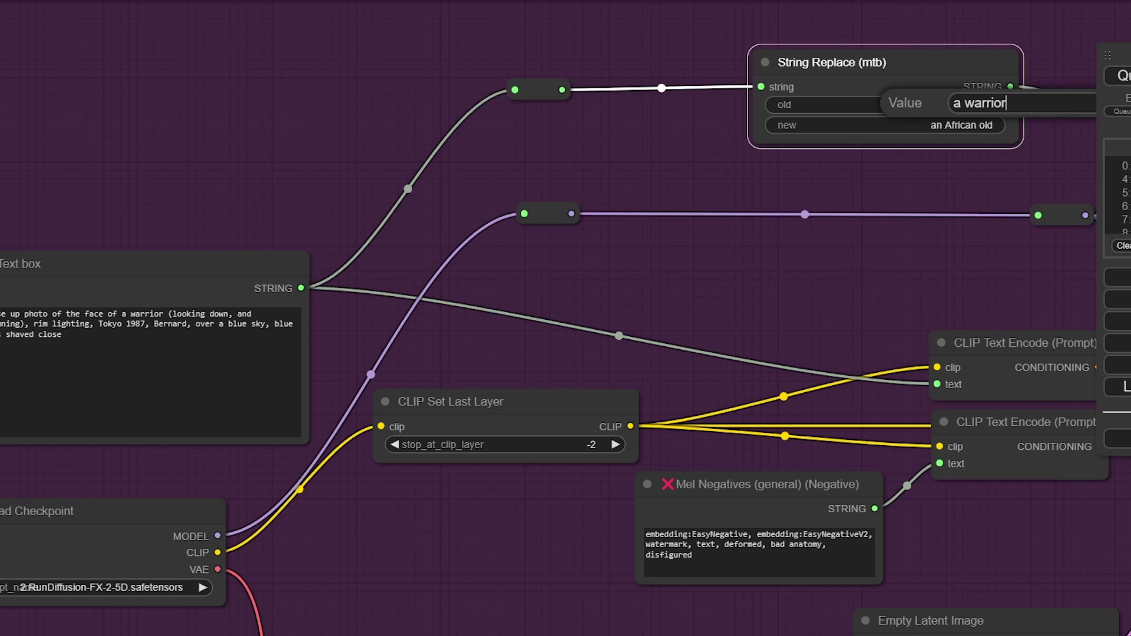
Enter "a wizard" as the String Replace node's new text
{"action": "left_click", "coordinate": [965, 126]}
{"action": "left_click_drag", "start_coordinate": [1023, 127], "coordinate": [1080, 127]}
{"action": "key", "text": "BackSpace"}
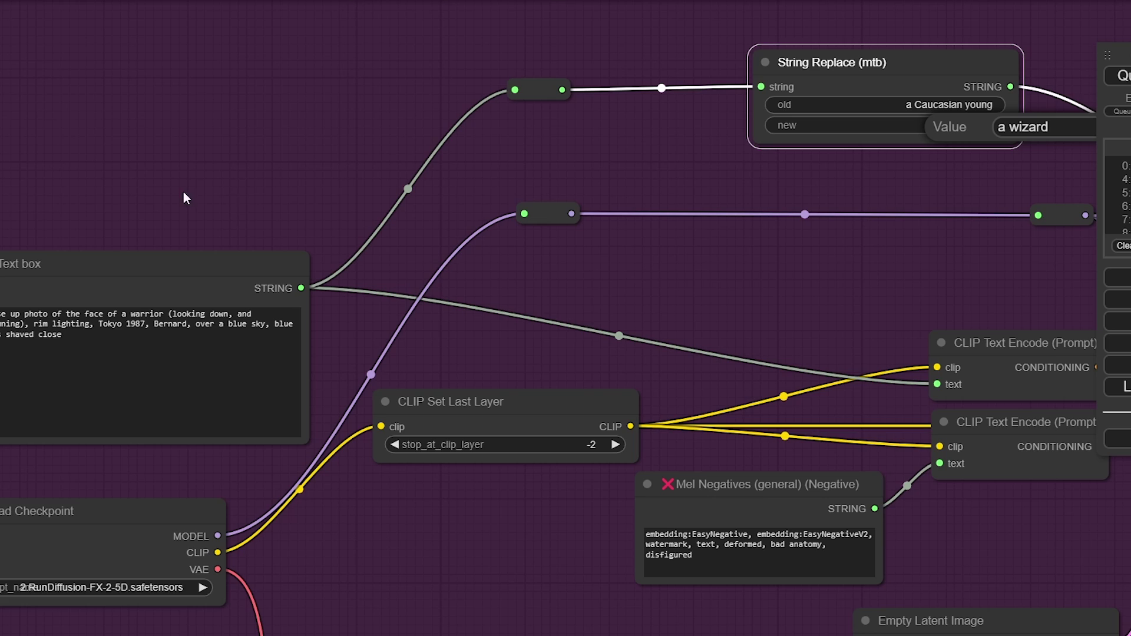
Move the queue panel out of the way and confirm "a wizard" as the String Replace node's new text
{"action": "left_click", "coordinate": [139, 357]}
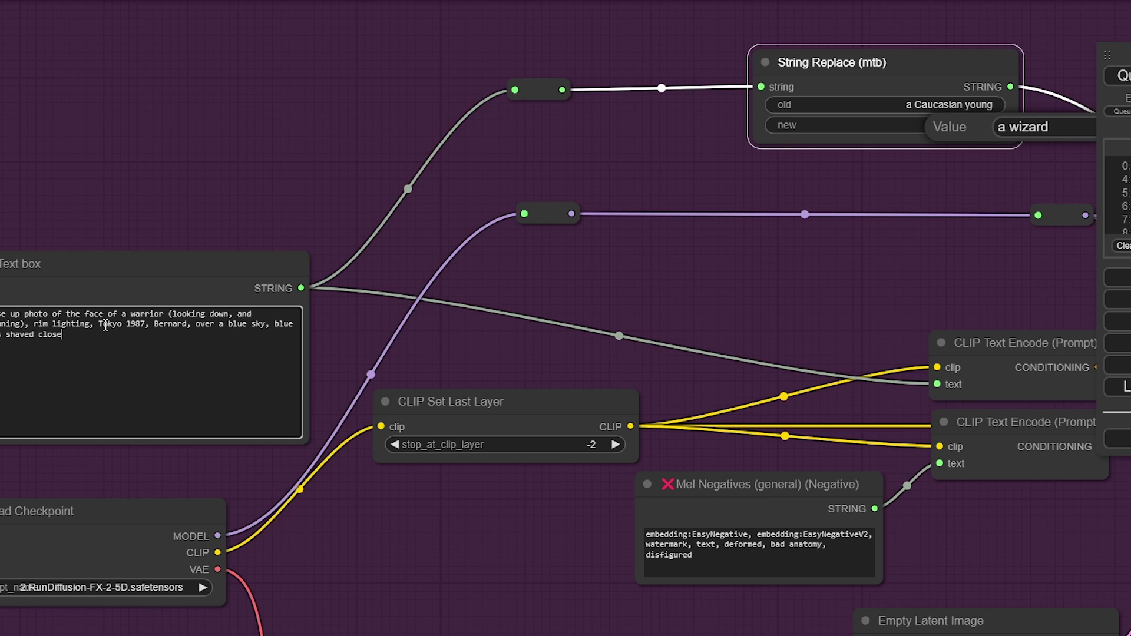
{"action": "left_click_drag", "start_coordinate": [98, 324], "coordinate": [142, 326]}
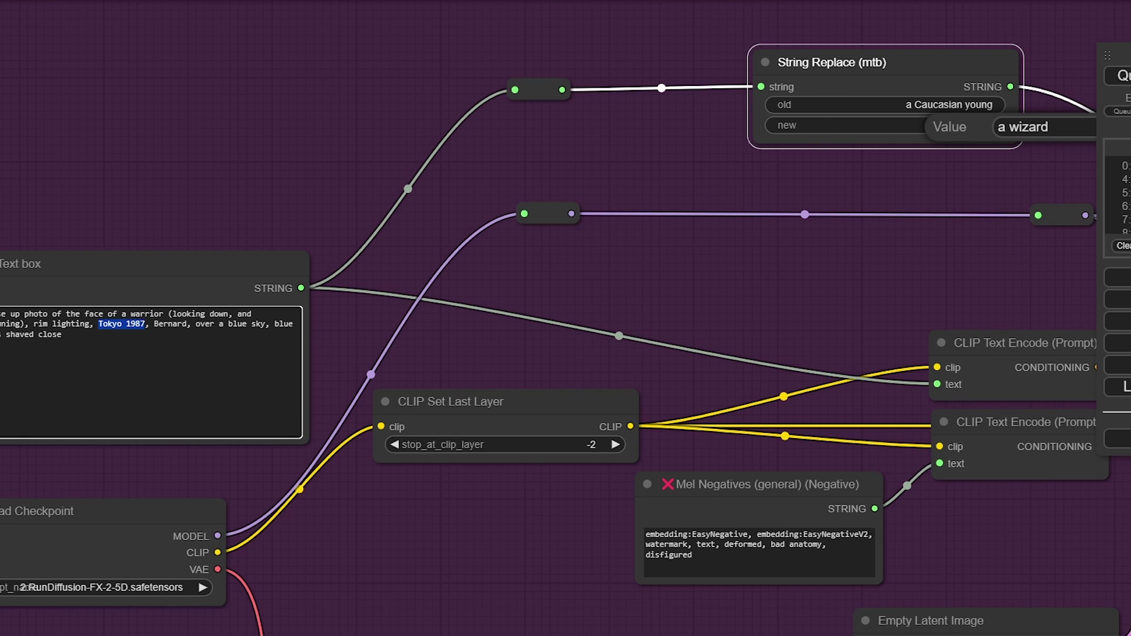
{"action": "left_click_drag", "start_coordinate": [1108, 55], "coordinate": [1092, 204]}
{"action": "key", "text": "Return"}
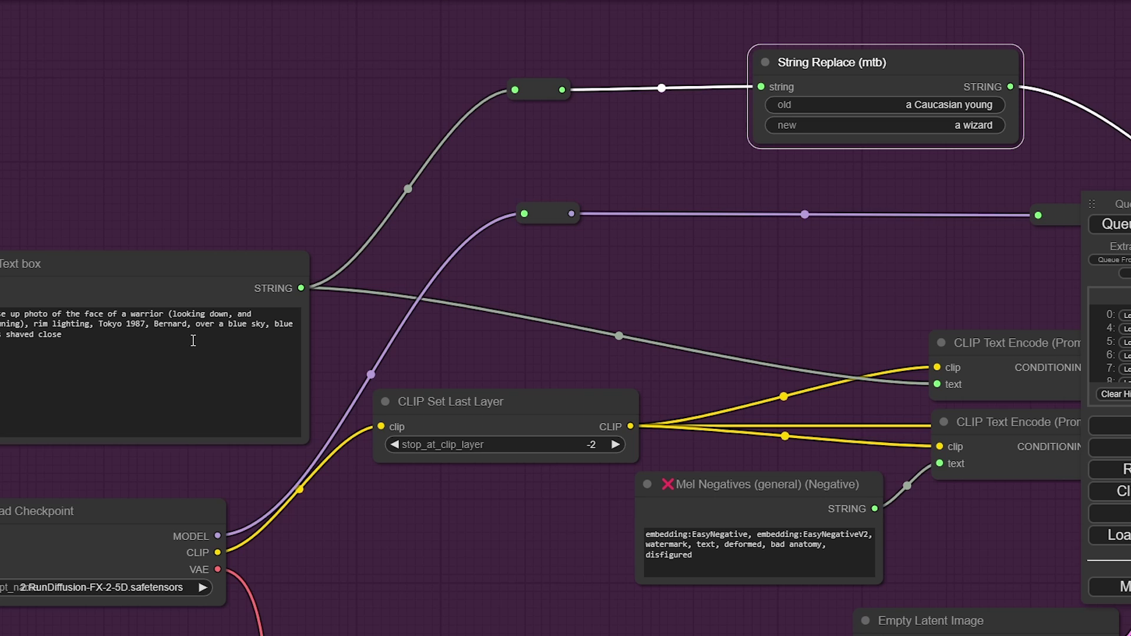
Replace "Tokyo 1987, Bernard," in the Text box prompt with "frank frazetta,"
{"action": "mouse_move", "coordinate": [194, 341]}
{"action": "left_mouse_down"}
{"action": "mouse_move", "coordinate": [202, 337]}
{"action": "mouse_move", "coordinate": [177, 324]}
{"action": "mouse_move", "coordinate": [57, 324]}
{"action": "mouse_move", "coordinate": [196, 328]}
{"action": "left_mouse_up"}
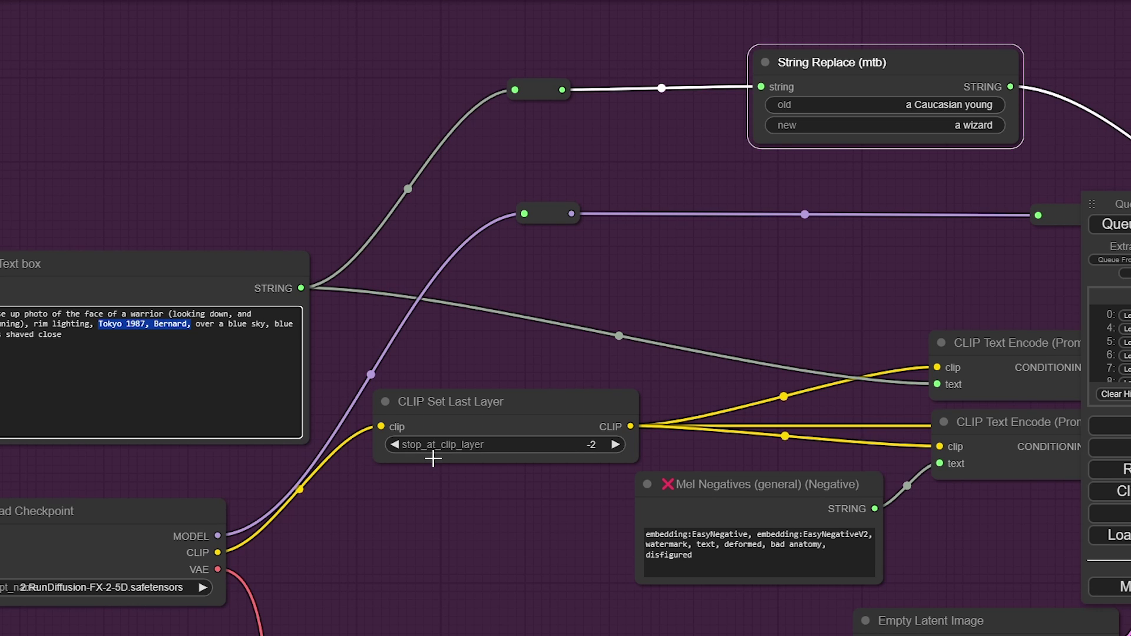
{"action": "key", "text": "BackSpace"}
{"action": "type", "text": "frank f"}
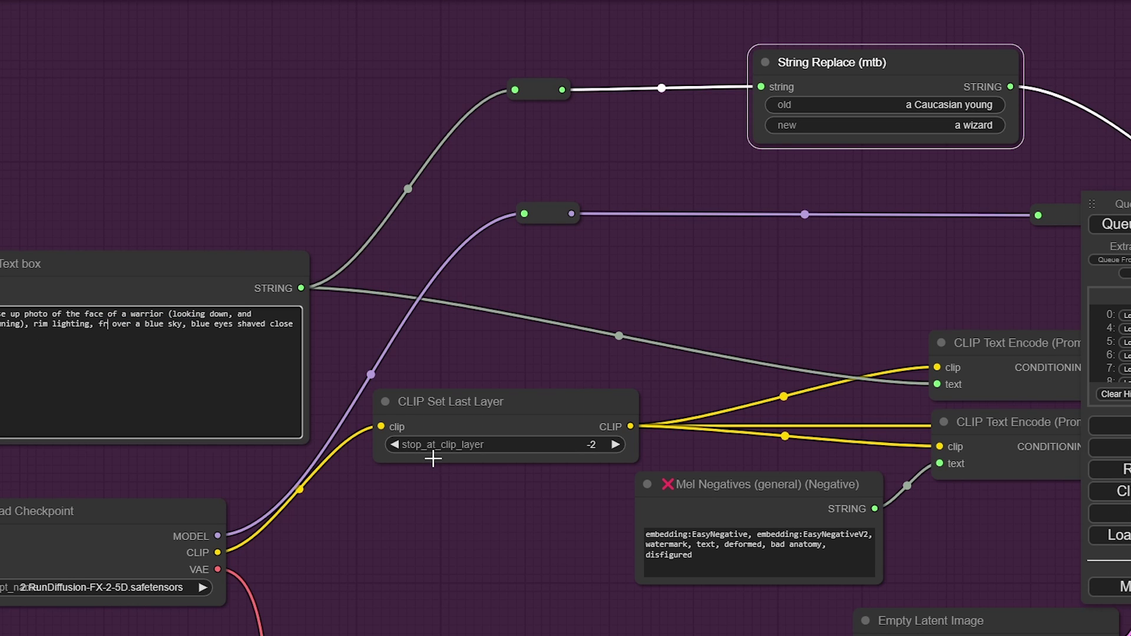
{"action": "type", "text": "razetta,"}
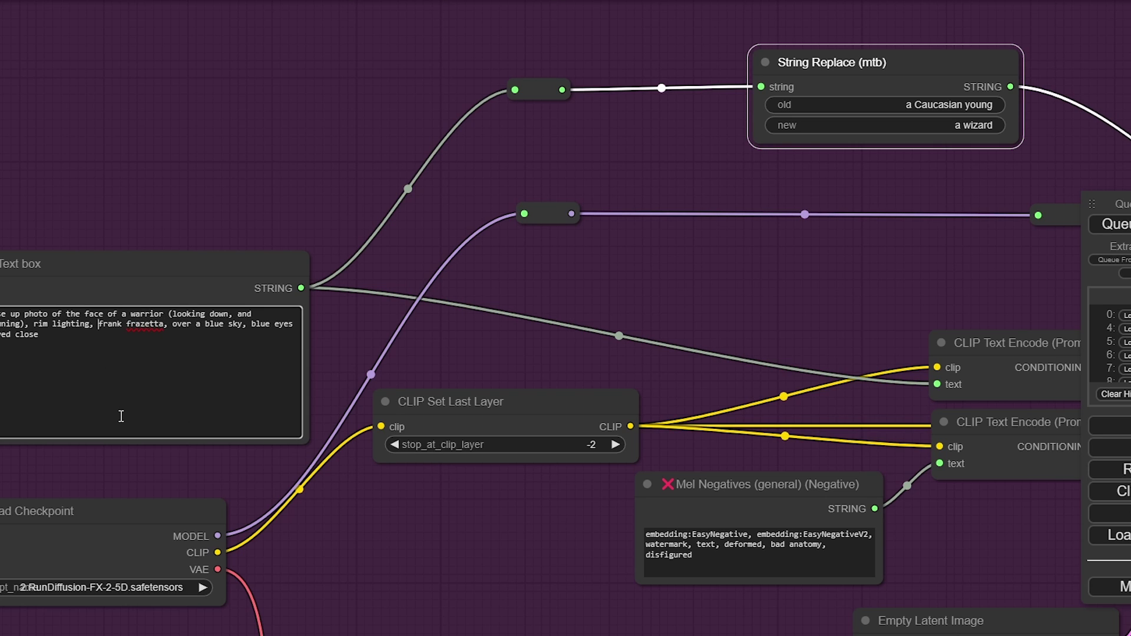
{"action": "type", "text": "fant"}
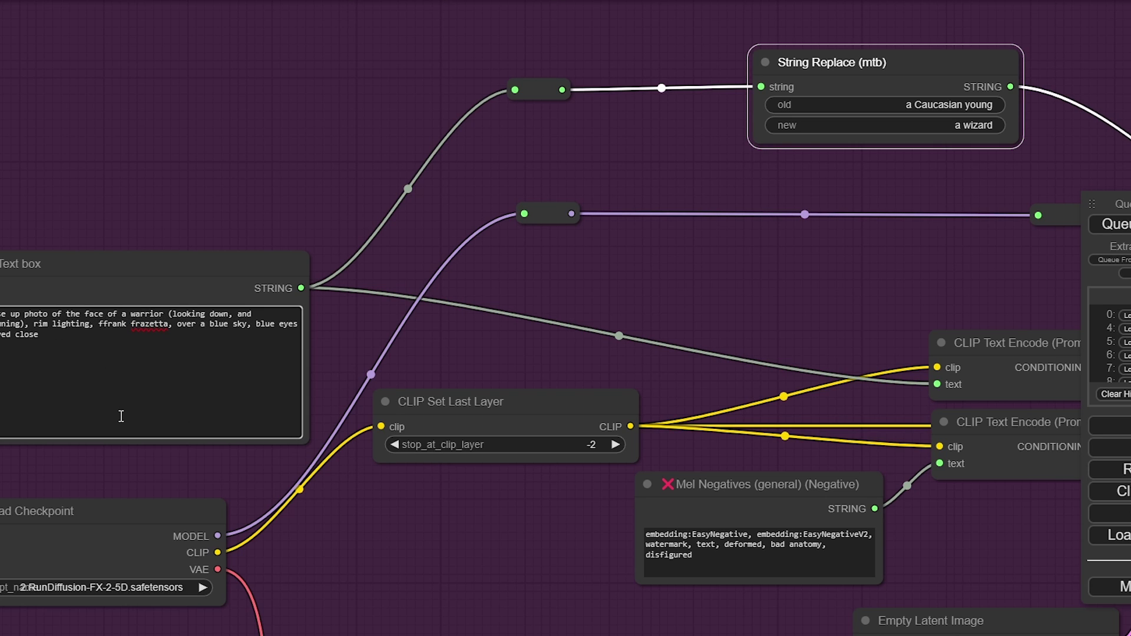
{"action": "type", "text": "asy illusta"}
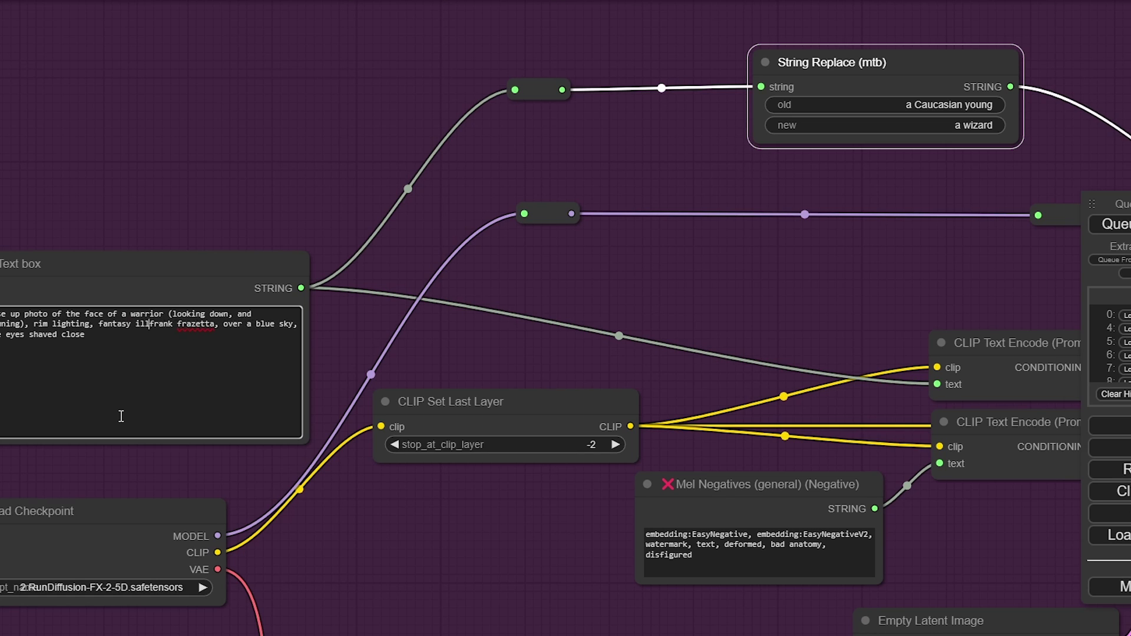
Insert "fantasy illustration by" before "frank frazetta" in the Text box prompt and delete the ending "blue eyes shaved close"
{"action": "key", "text": "BackSpace"}
{"action": "type", "text": "ration "}
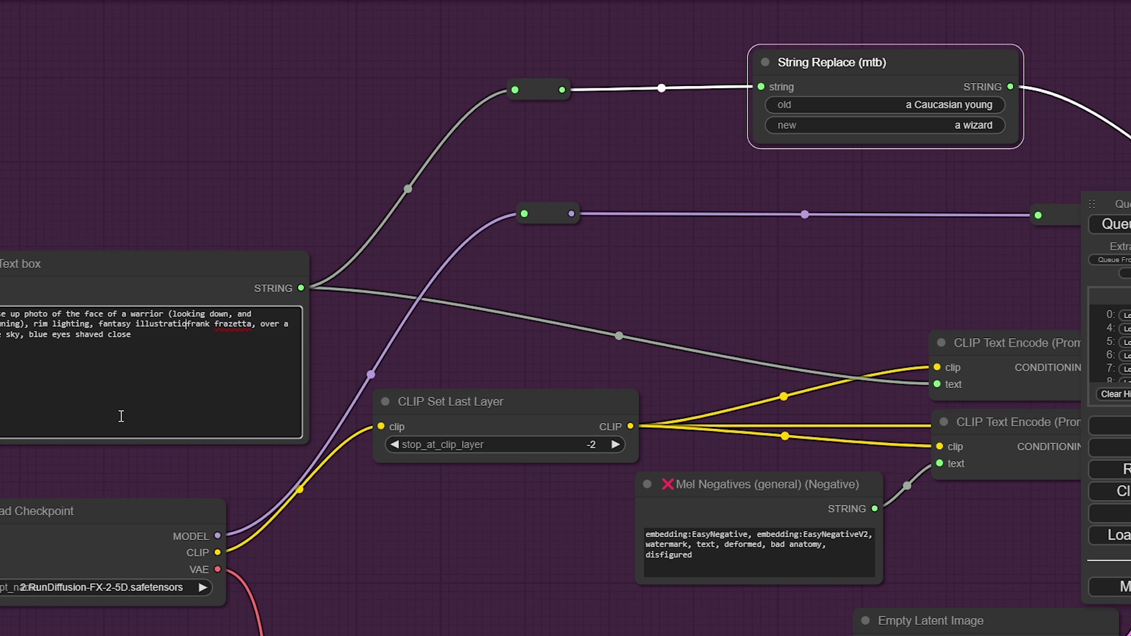
{"action": "type", "text": "by"}
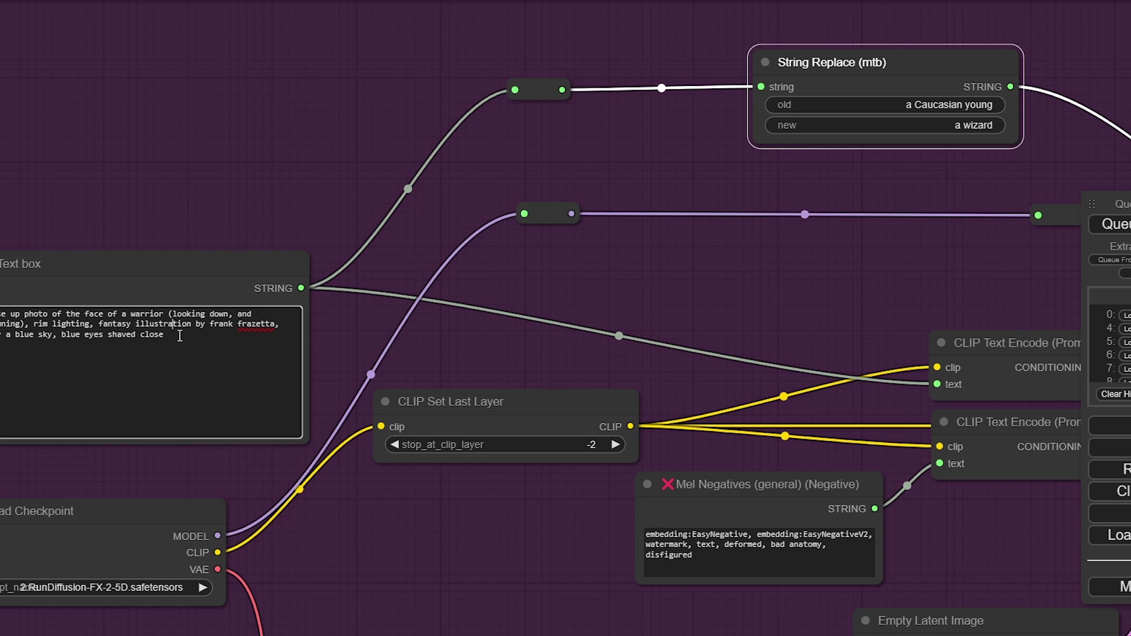
{"action": "left_click_drag", "start_coordinate": [165, 335], "coordinate": [53, 343]}
{"action": "key", "text": "BackSpace"}
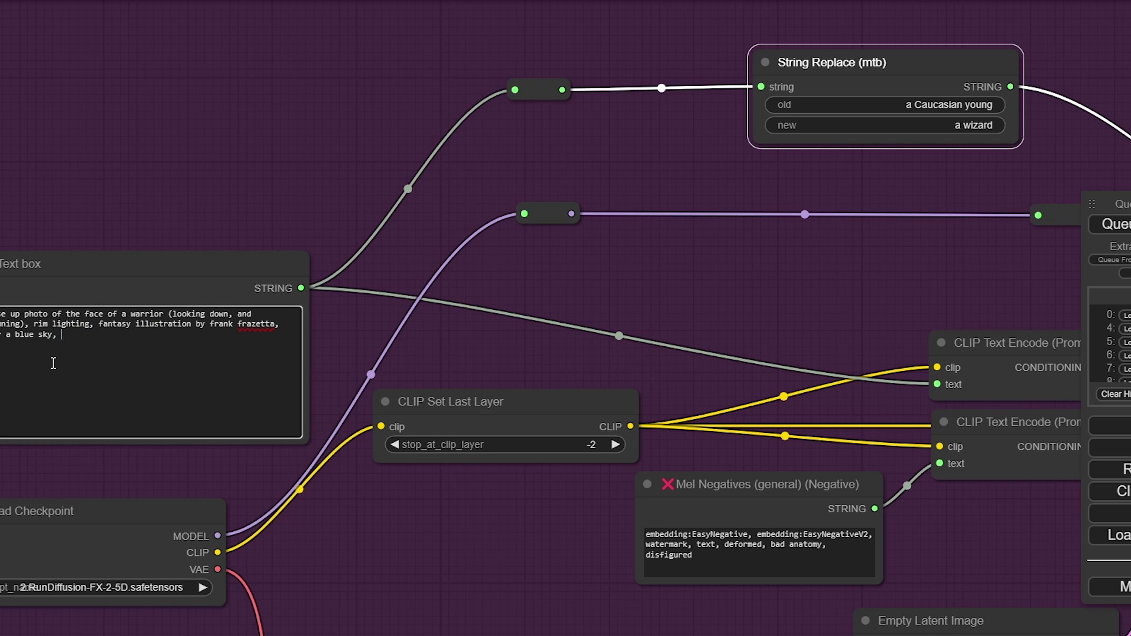
Open the film_model choices of the Load Film Model node in the Film Interpolation group
{"action": "scroll", "coordinate": [645, 571], "scroll_direction": "down", "scroll_amount": 6}
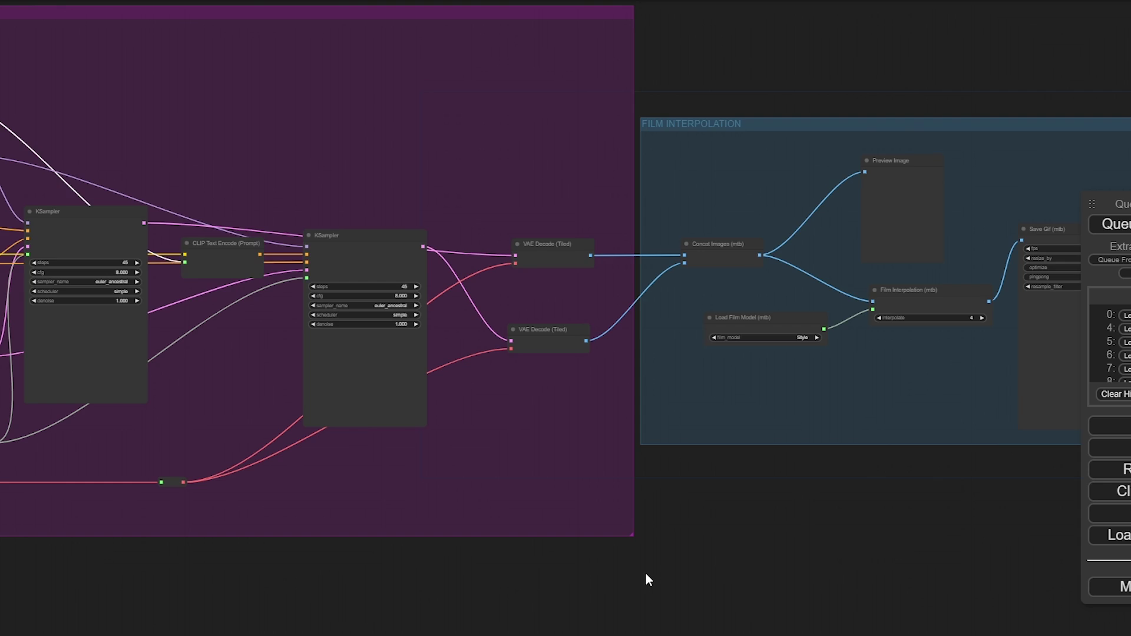
{"action": "scroll", "coordinate": [412, 411], "scroll_direction": "up", "scroll_amount": 6}
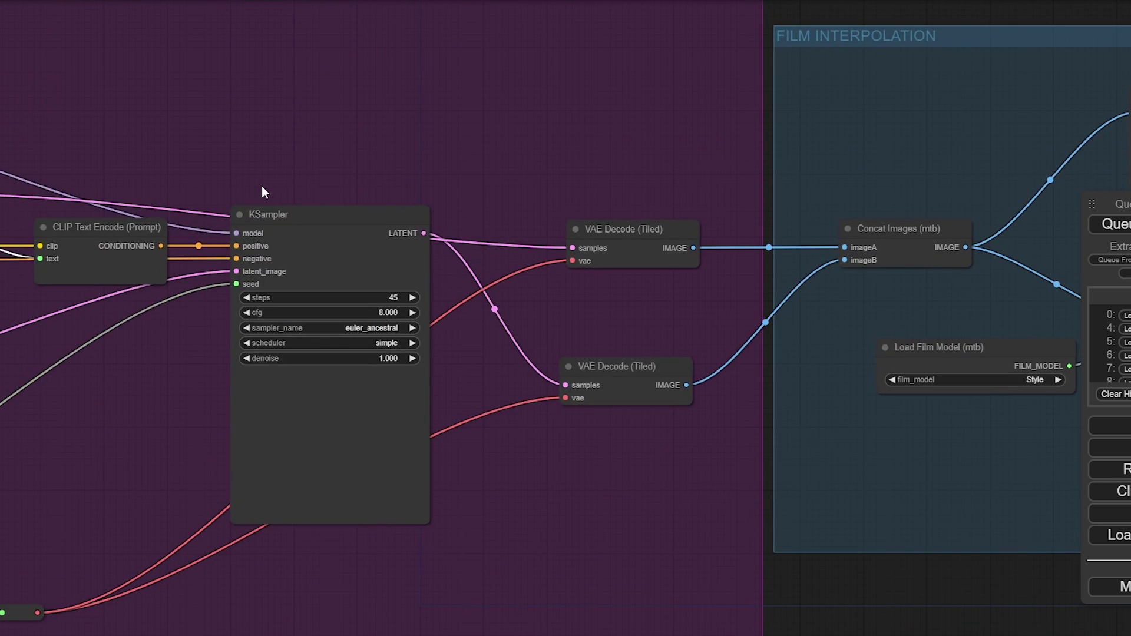
{"action": "left_click_drag", "start_coordinate": [475, 136], "coordinate": [82, 154]}
{"action": "left_click", "coordinate": [588, 407]}
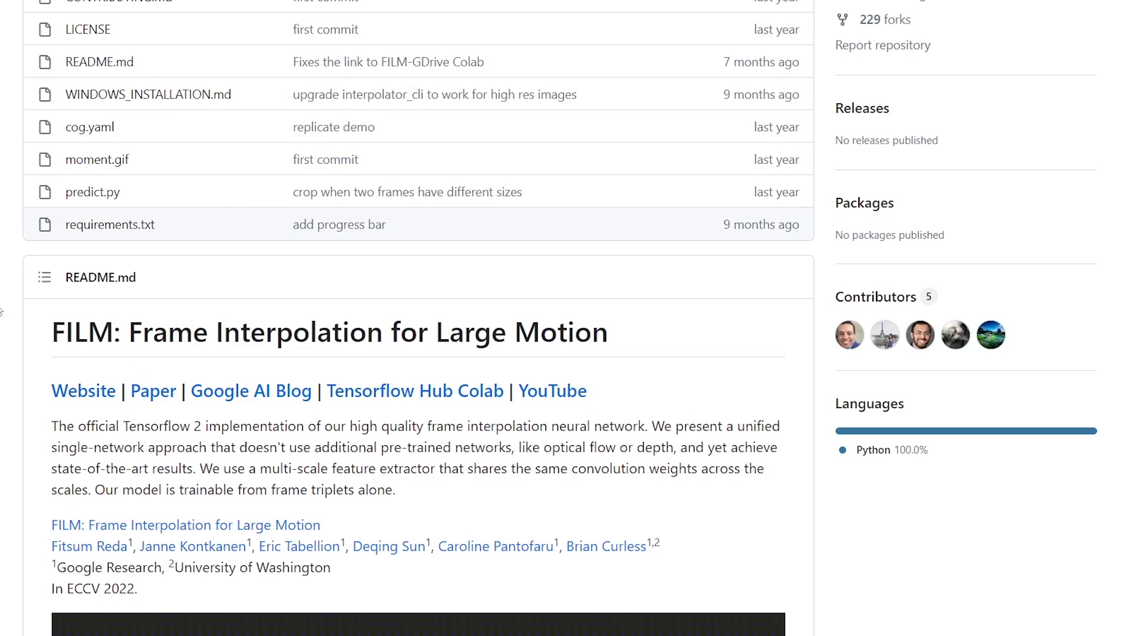
Switch to the frame-interpolation repository on GitHub and examine the README title and the project description
{"action": "scroll", "coordinate": [418, 318], "scroll_direction": "down", "scroll_amount": 10}
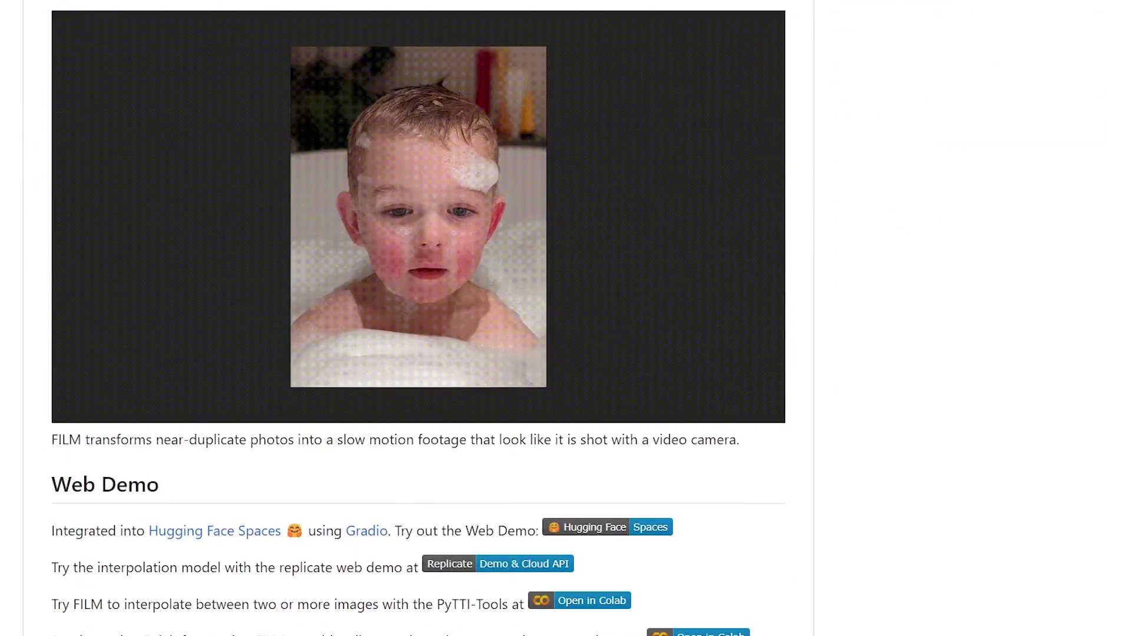
{"action": "scroll", "coordinate": [419, 318], "scroll_direction": "up", "scroll_amount": 4}
{"action": "scroll", "coordinate": [418, 318], "scroll_direction": "up", "scroll_amount": 5}
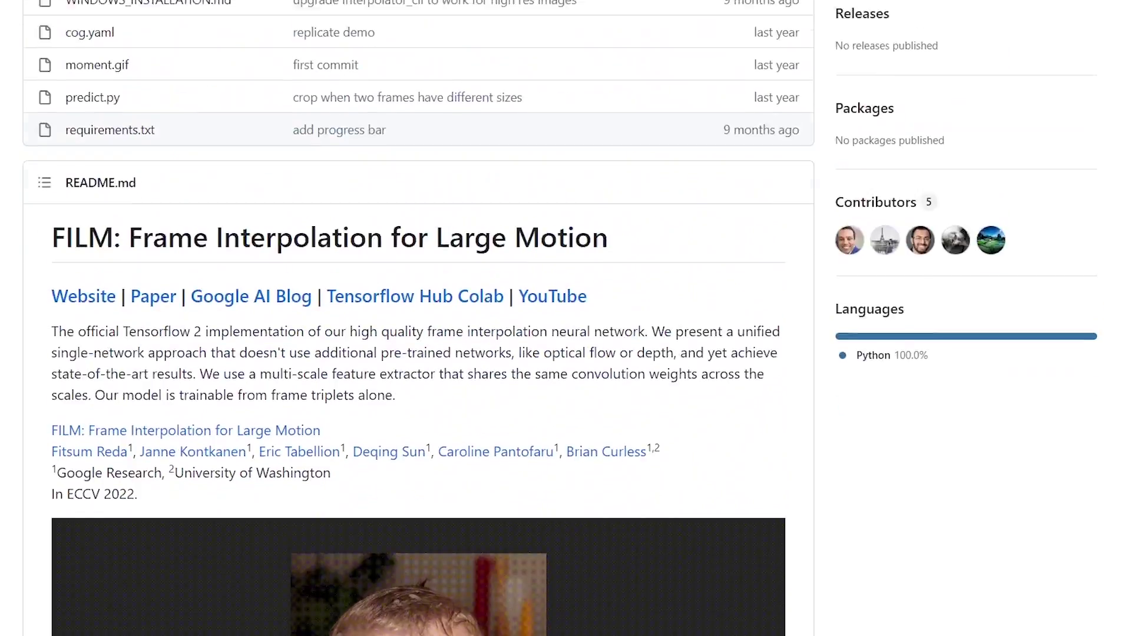
{"action": "scroll", "coordinate": [419, 318], "scroll_direction": "up", "scroll_amount": 4}
{"action": "left_click_drag", "start_coordinate": [70, 507], "coordinate": [707, 524]}
{"action": "left_click", "coordinate": [707, 524]}
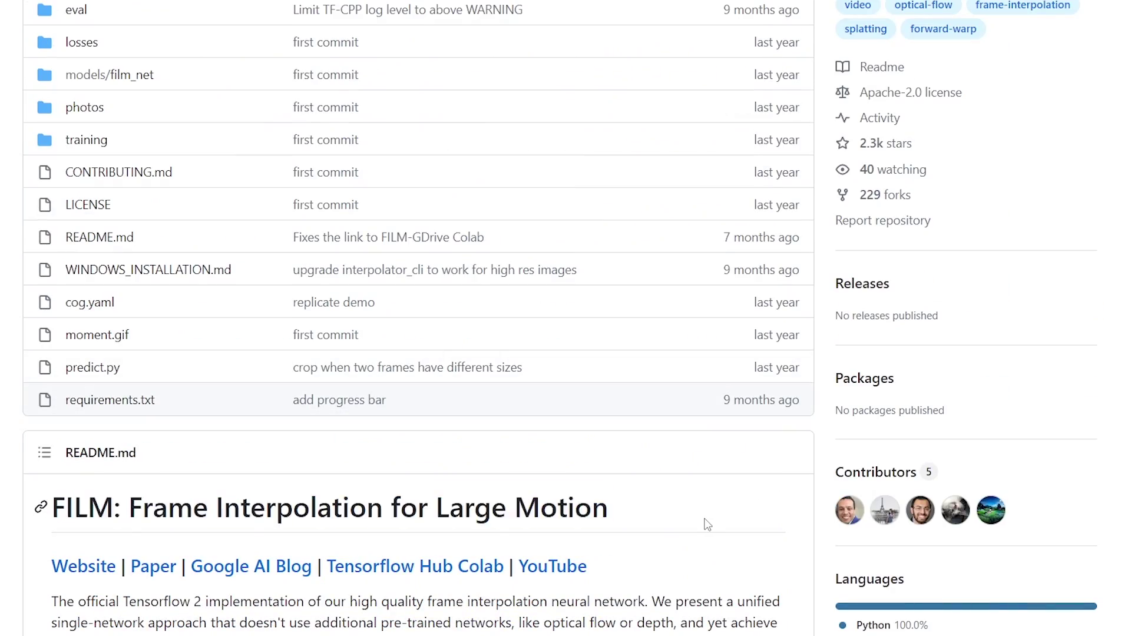
{"action": "scroll", "coordinate": [293, 494], "scroll_direction": "up", "scroll_amount": 4}
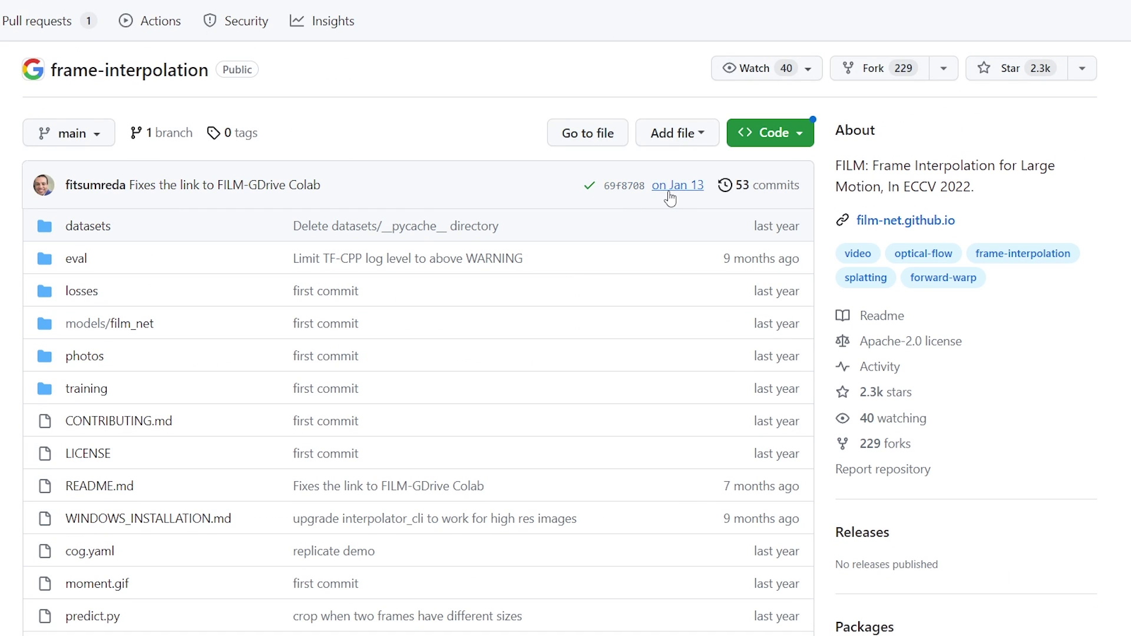
{"action": "left_click_drag", "start_coordinate": [879, 166], "coordinate": [1004, 194]}
{"action": "left_click", "coordinate": [1004, 194]}
Read through the README to the Pre-trained Models section and examine the film_net folder structure with L1, Style and VGG
{"action": "scroll", "coordinate": [9, 282], "scroll_direction": "down", "scroll_amount": 7}
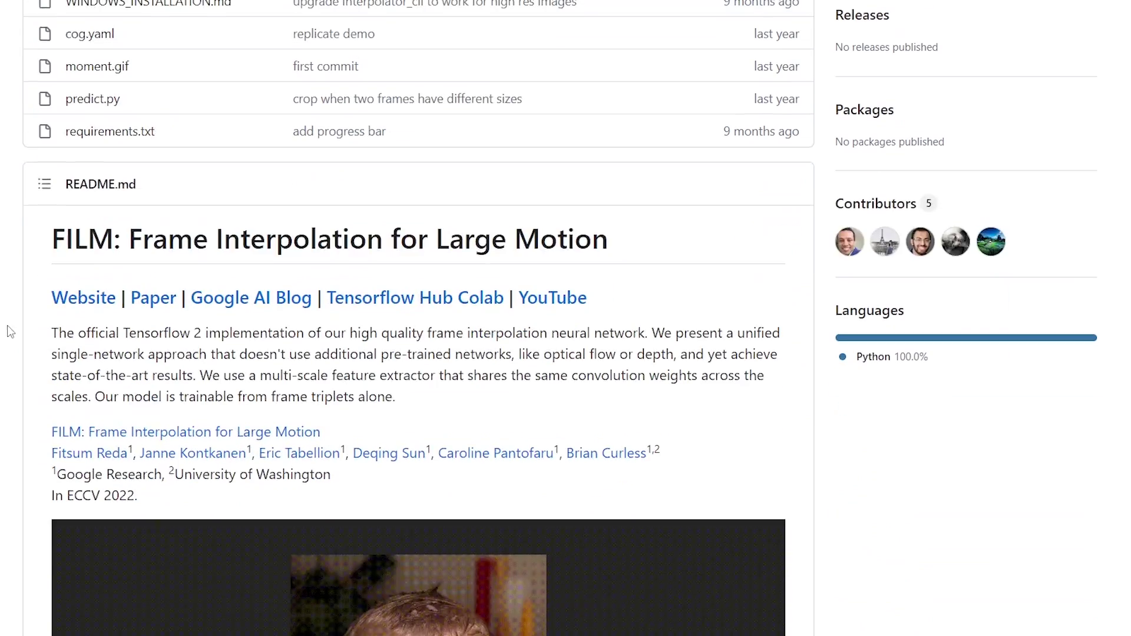
{"action": "scroll", "coordinate": [12, 312], "scroll_direction": "down", "scroll_amount": 6}
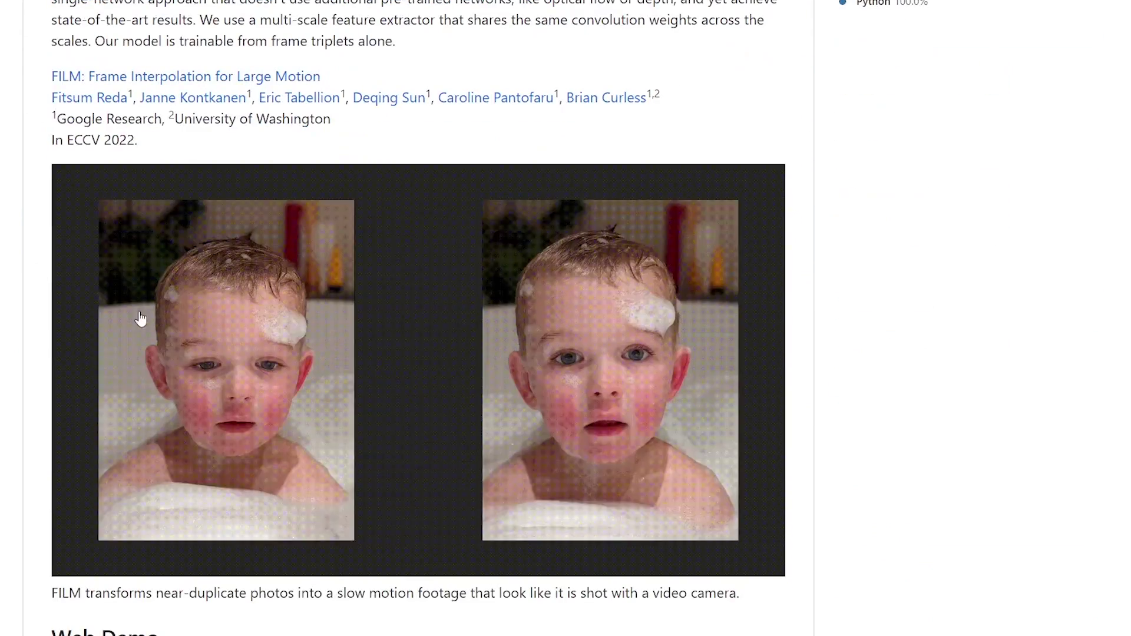
{"action": "scroll", "coordinate": [150, 247], "scroll_direction": "down", "scroll_amount": 3}
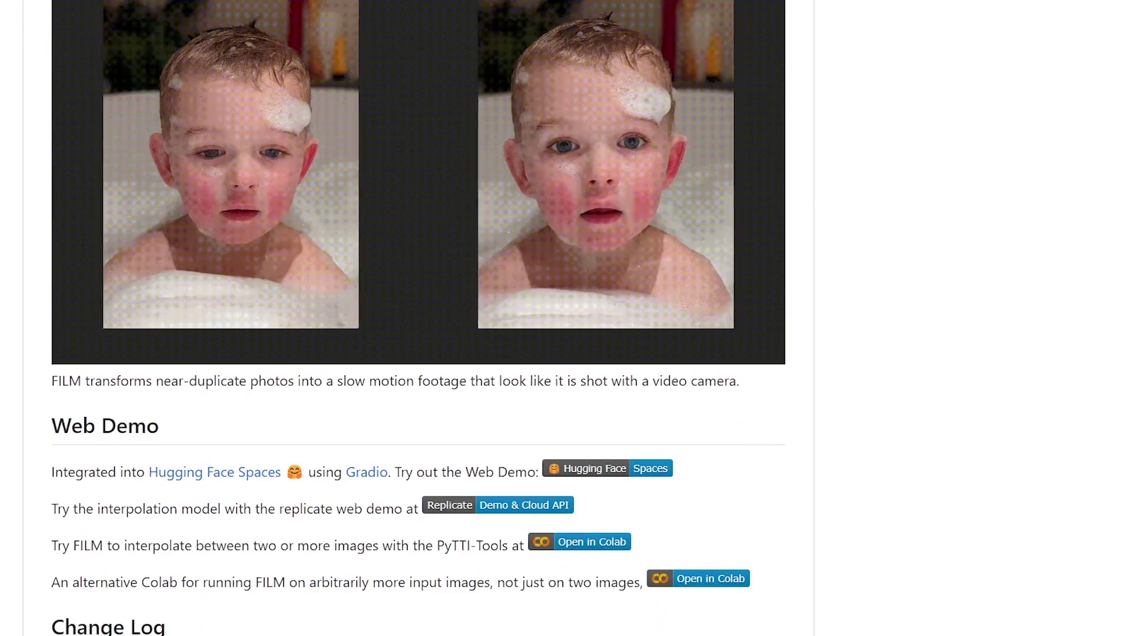
{"action": "scroll", "coordinate": [536, 76], "scroll_direction": "down", "scroll_amount": 10}
{"action": "scroll", "coordinate": [30, 324], "scroll_direction": "down", "scroll_amount": 5}
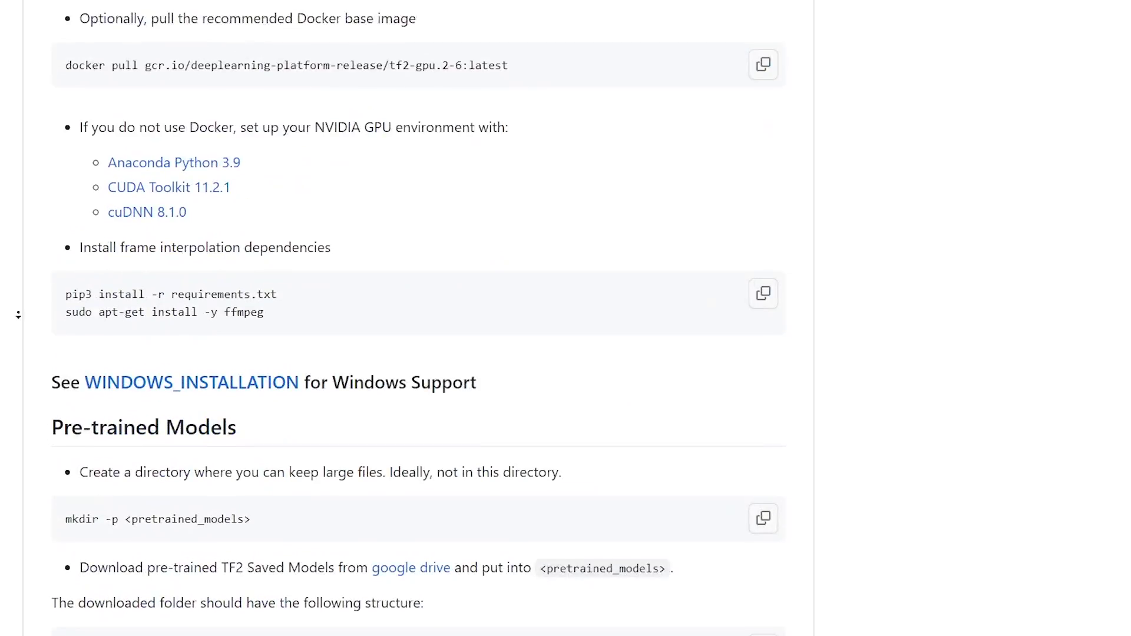
{"action": "scroll", "coordinate": [18, 318], "scroll_direction": "down", "scroll_amount": 4}
{"action": "left_click_drag", "start_coordinate": [119, 423], "coordinate": [167, 468]}
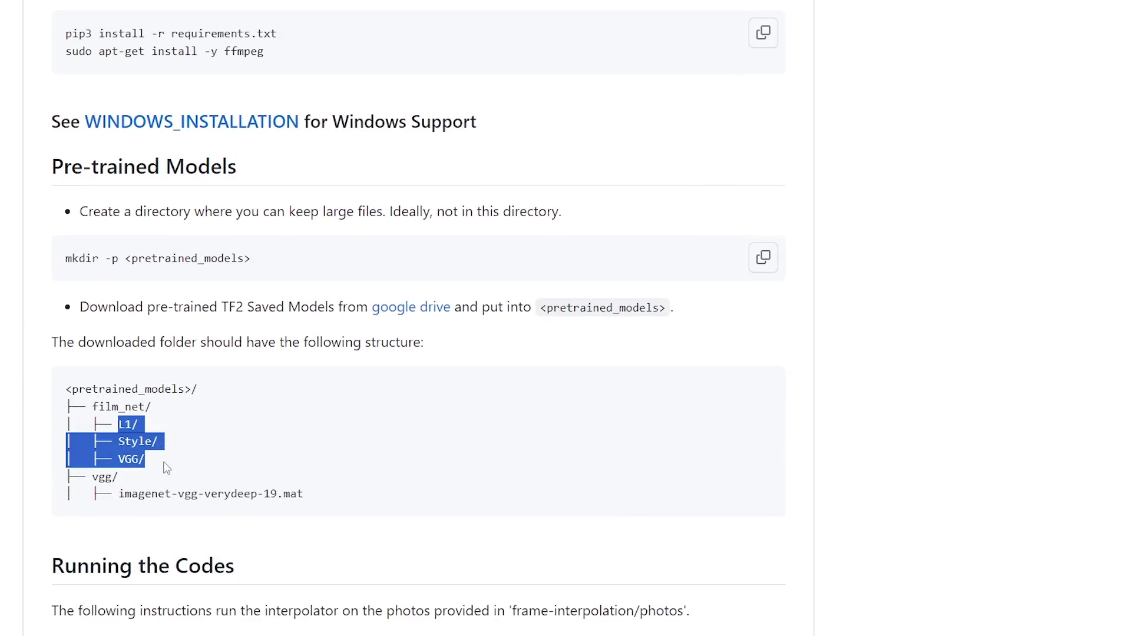
{"action": "scroll", "coordinate": [5, 318], "scroll_direction": "down", "scroll_amount": 20}
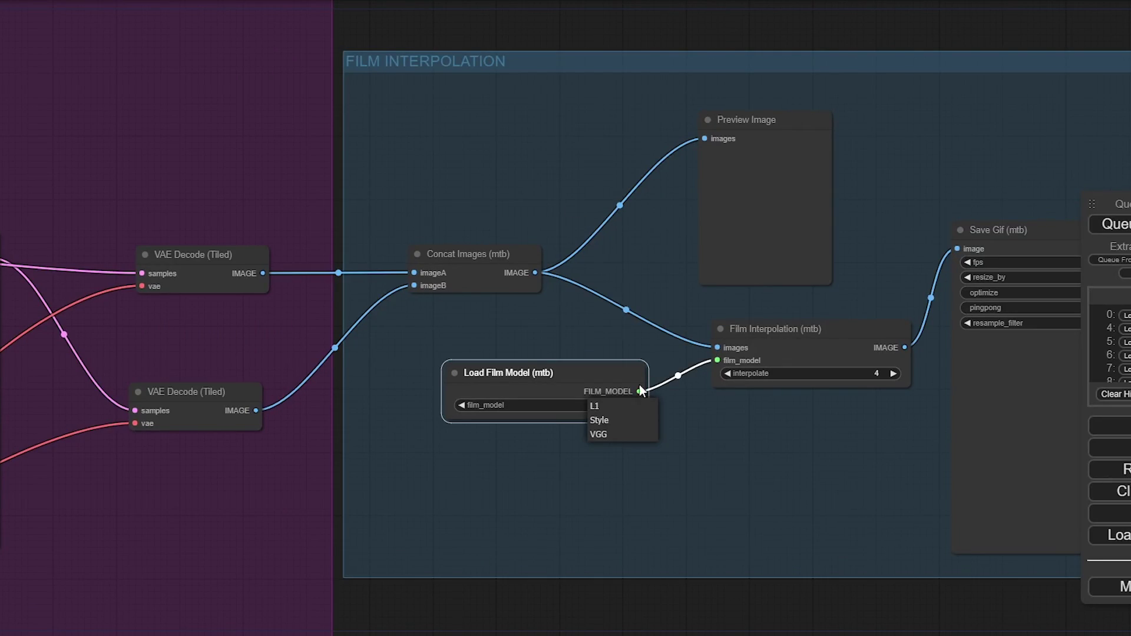
Back in ComfyUI, set the Load Film Model node's film_model to VGG and confirm 4 as the Film Interpolation node's interpolate value
{"action": "left_click", "coordinate": [604, 435]}
{"action": "left_click_drag", "start_coordinate": [613, 613], "coordinate": [619, 613]}
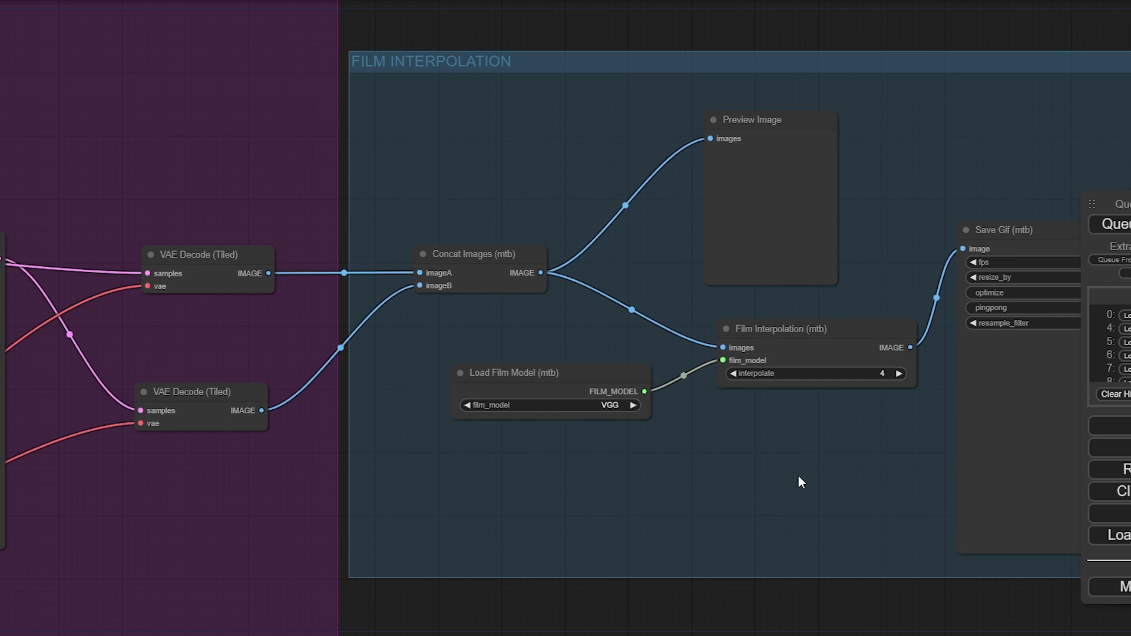
{"action": "left_click_drag", "start_coordinate": [799, 477], "coordinate": [747, 477]}
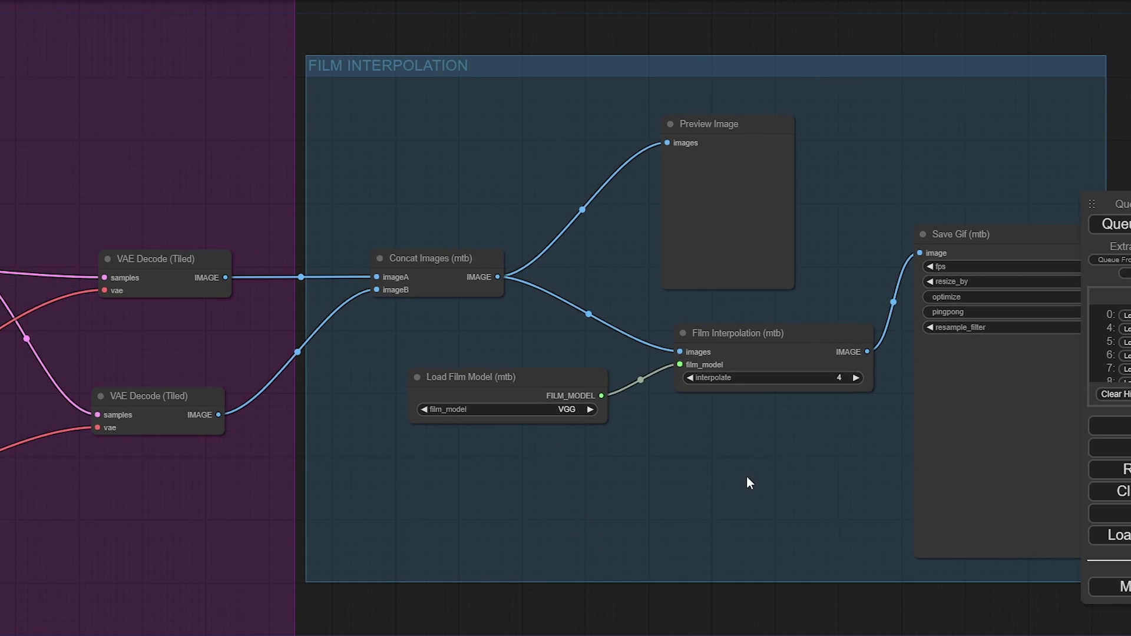
{"action": "left_click", "coordinate": [836, 377]}
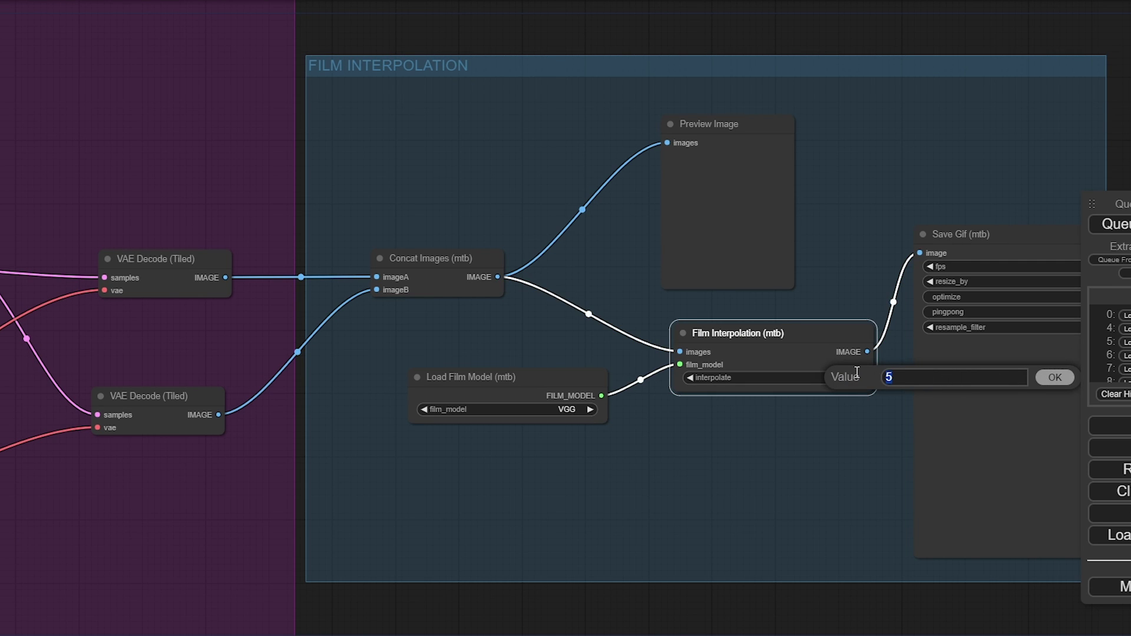
{"action": "type", "text": "4"}
{"action": "left_click", "coordinate": [1056, 377]}
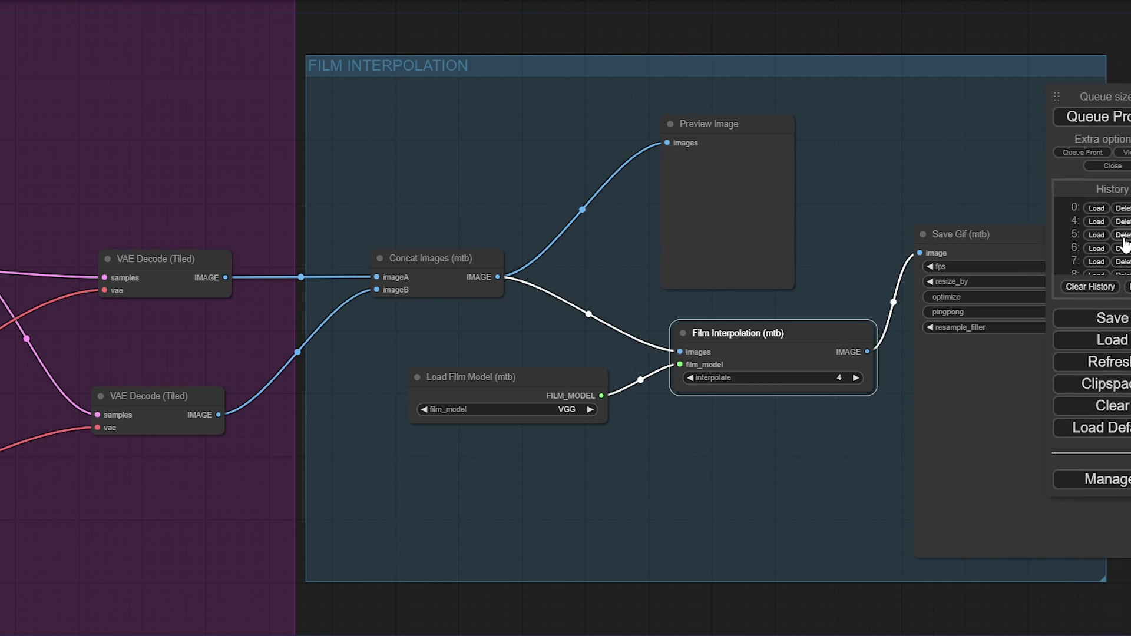
Check the Save Gif node's settings and queue the prompt to run the workflow
{"action": "left_click_drag", "start_coordinate": [853, 635], "coordinate": [301, 609]}
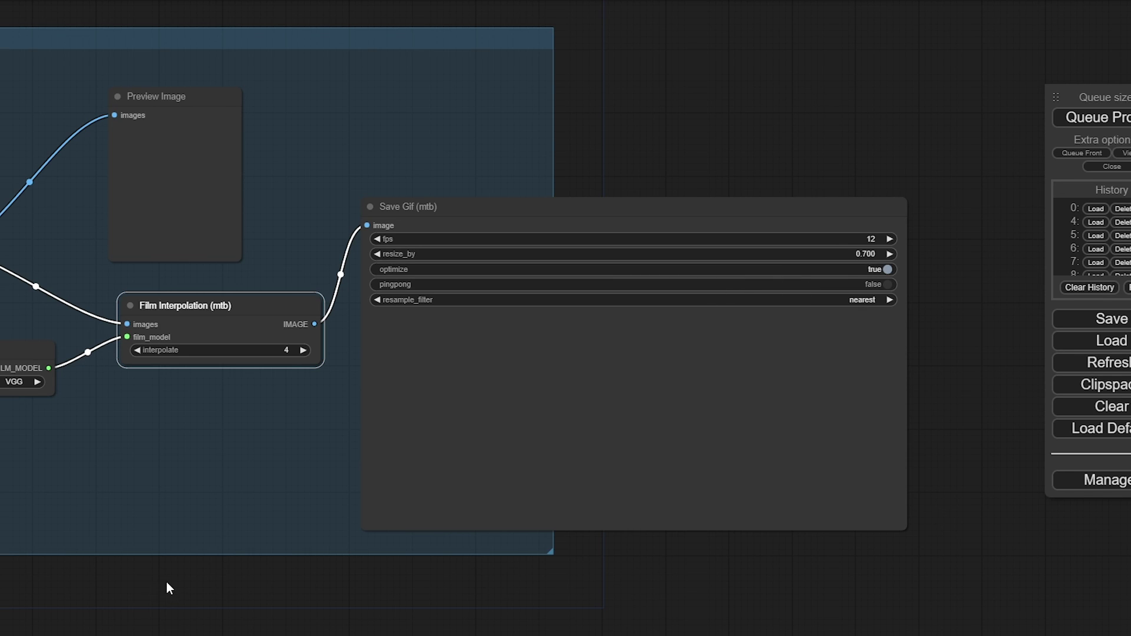
{"action": "scroll", "coordinate": [166, 583], "scroll_direction": "down", "scroll_amount": 6}
{"action": "left_click_drag", "start_coordinate": [125, 612], "coordinate": [833, 588]}
{"action": "left_click_drag", "start_coordinate": [292, 604], "coordinate": [678, 614]}
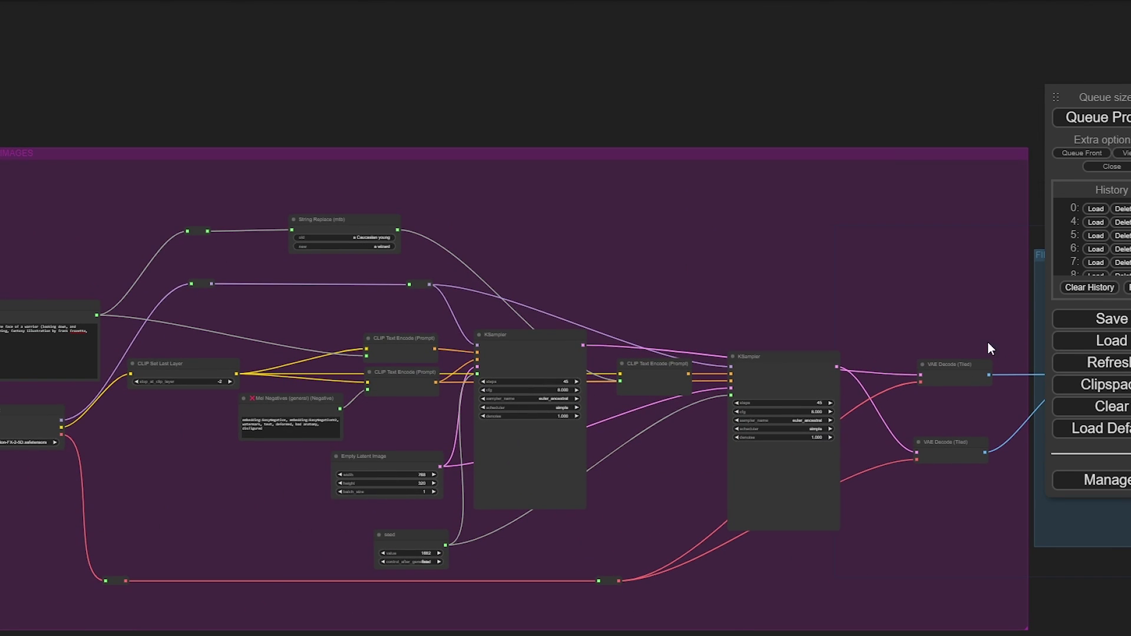
{"action": "left_click", "coordinate": [1097, 124]}
Follow the workflow run from the prompt nodes through both KSamplers to the Film Interpolation group's image preview
{"action": "left_click_drag", "start_coordinate": [318, 134], "coordinate": [399, 118]}
{"action": "scroll", "coordinate": [118, 484], "scroll_direction": "up", "scroll_amount": 6}
{"action": "scroll", "coordinate": [279, 193], "scroll_direction": "down", "scroll_amount": 3}
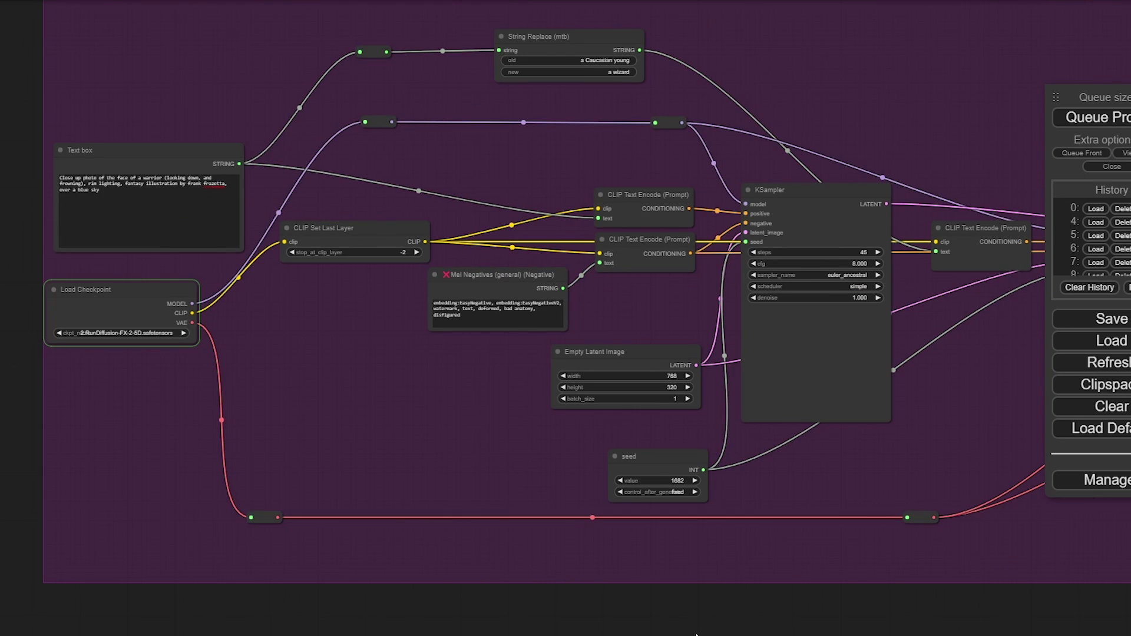
{"action": "left_click_drag", "start_coordinate": [695, 633], "coordinate": [678, 633]}
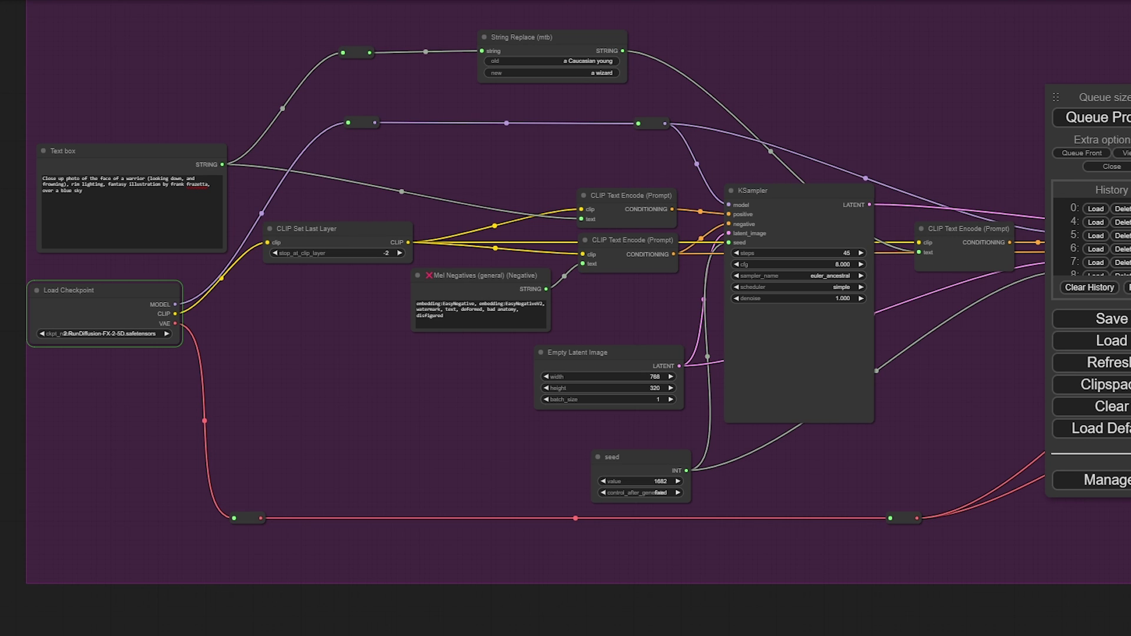
{"action": "left_click_drag", "start_coordinate": [510, 198], "coordinate": [425, 274]}
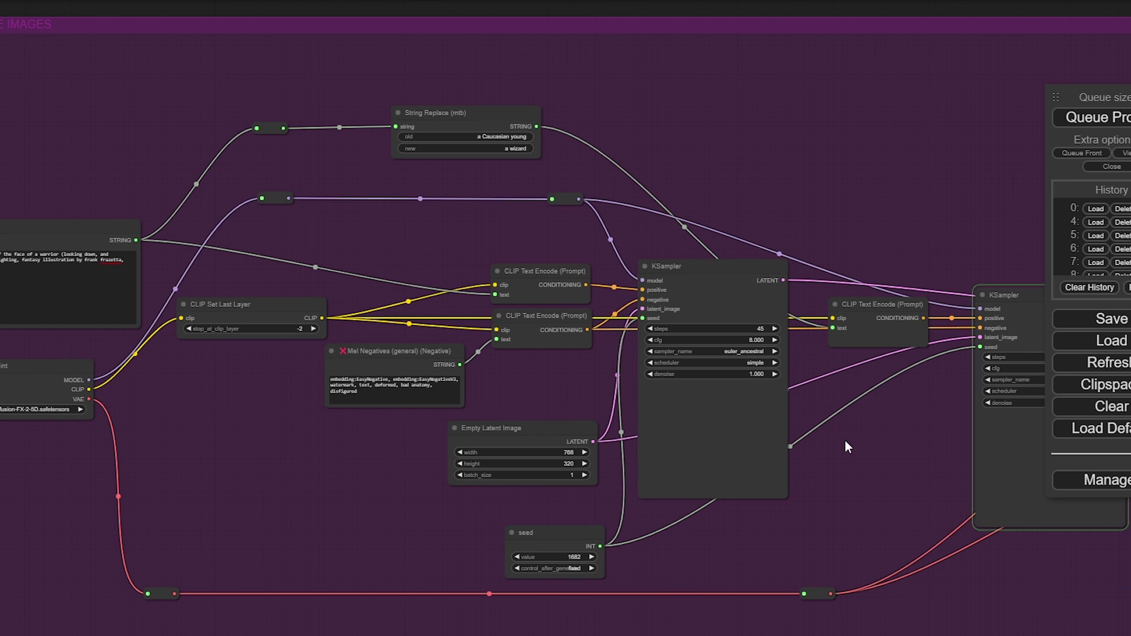
{"action": "left_click_drag", "start_coordinate": [845, 442], "coordinate": [688, 452]}
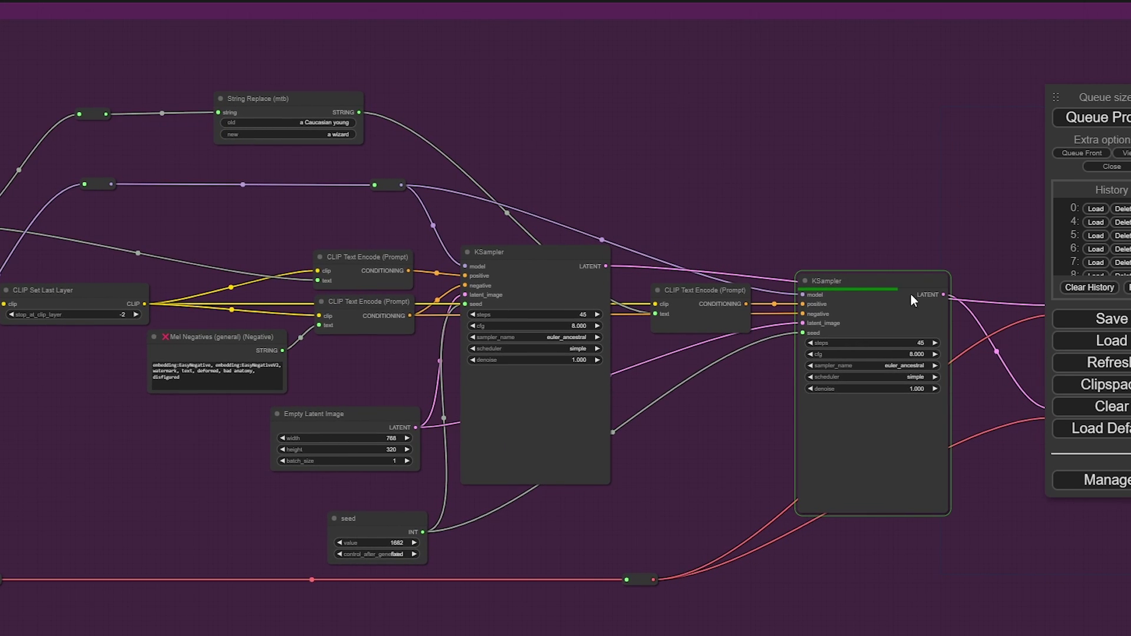
{"action": "left_click_drag", "start_coordinate": [925, 169], "coordinate": [356, 169]}
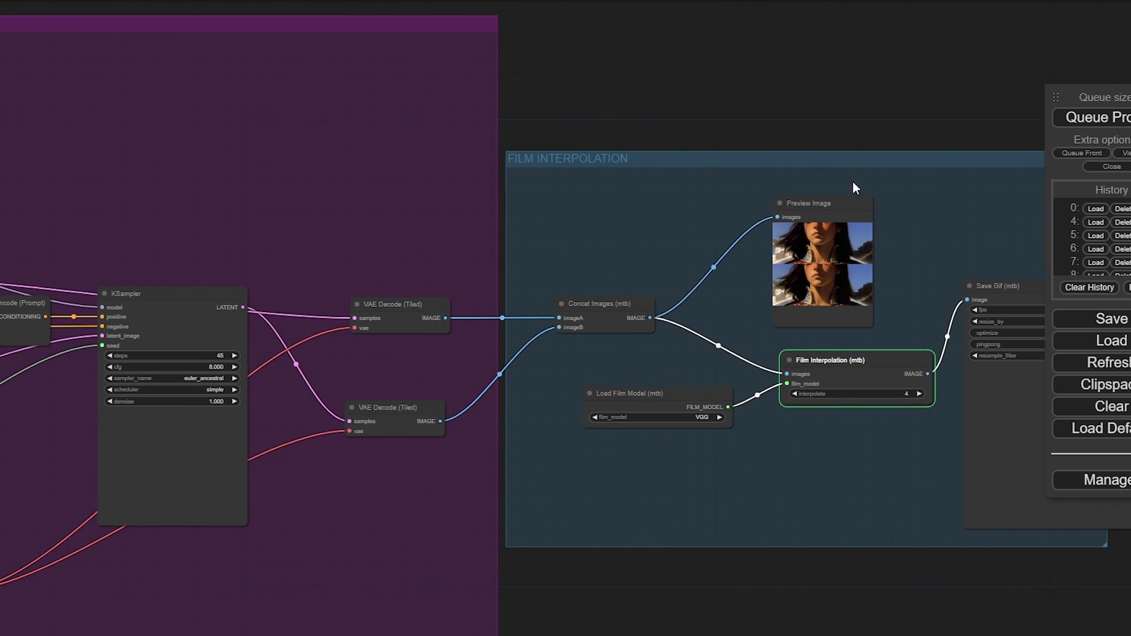
Examine the generated image pair in the Preview Image node and the animation in the Save Gif node
{"action": "left_click_drag", "start_coordinate": [947, 131], "coordinate": [734, 113]}
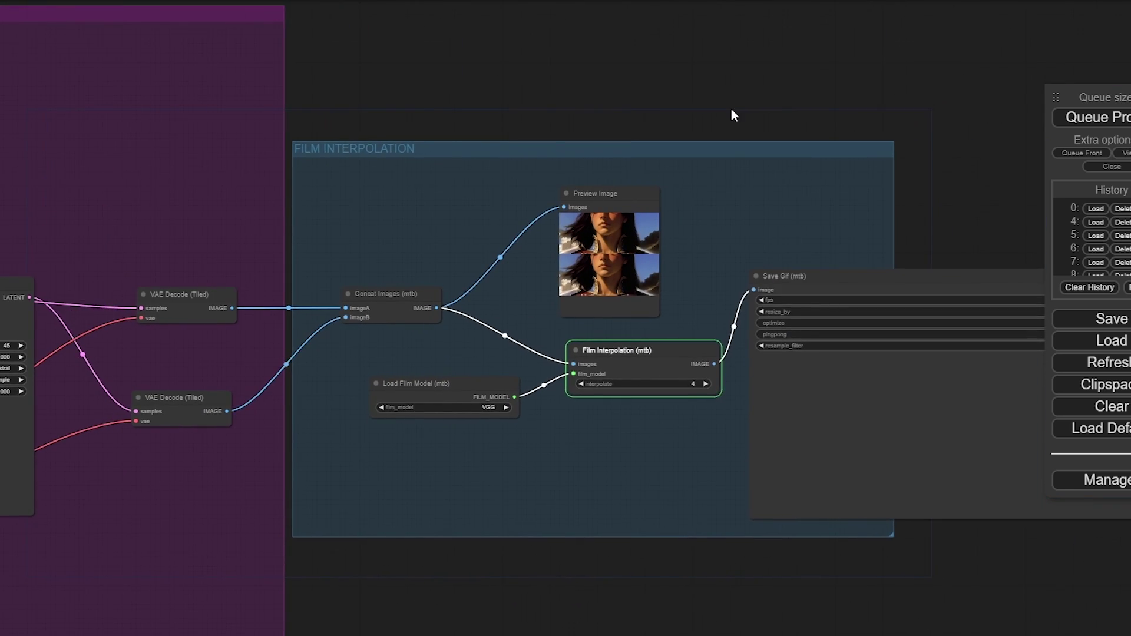
{"action": "scroll", "coordinate": [679, 253], "scroll_direction": "up", "scroll_amount": 10}
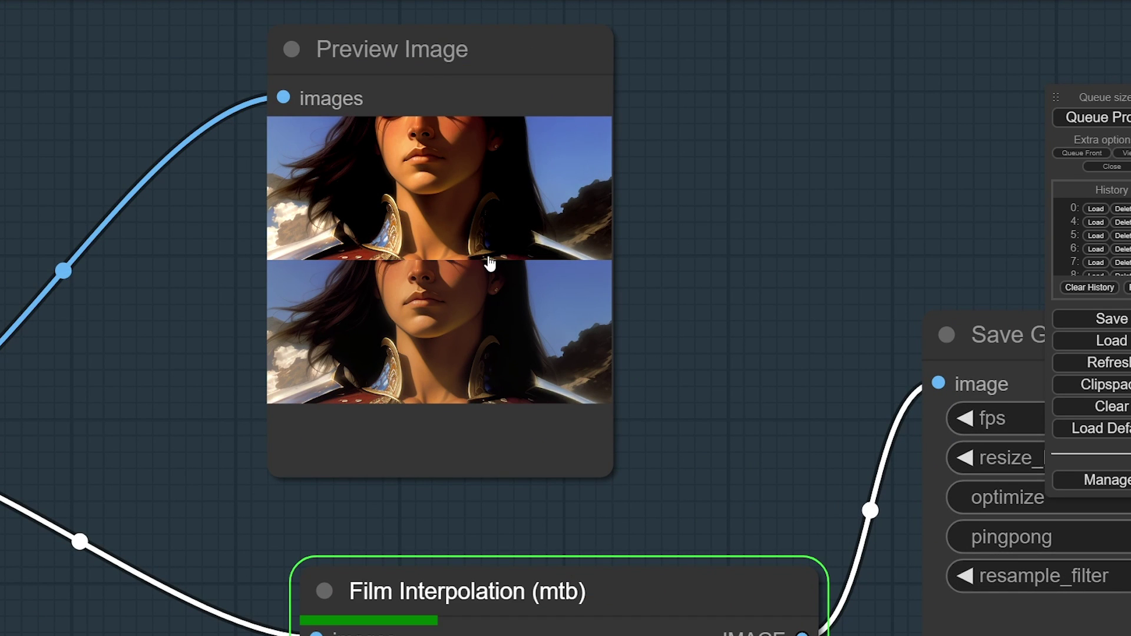
{"action": "scroll", "coordinate": [788, 192], "scroll_direction": "down", "scroll_amount": 5}
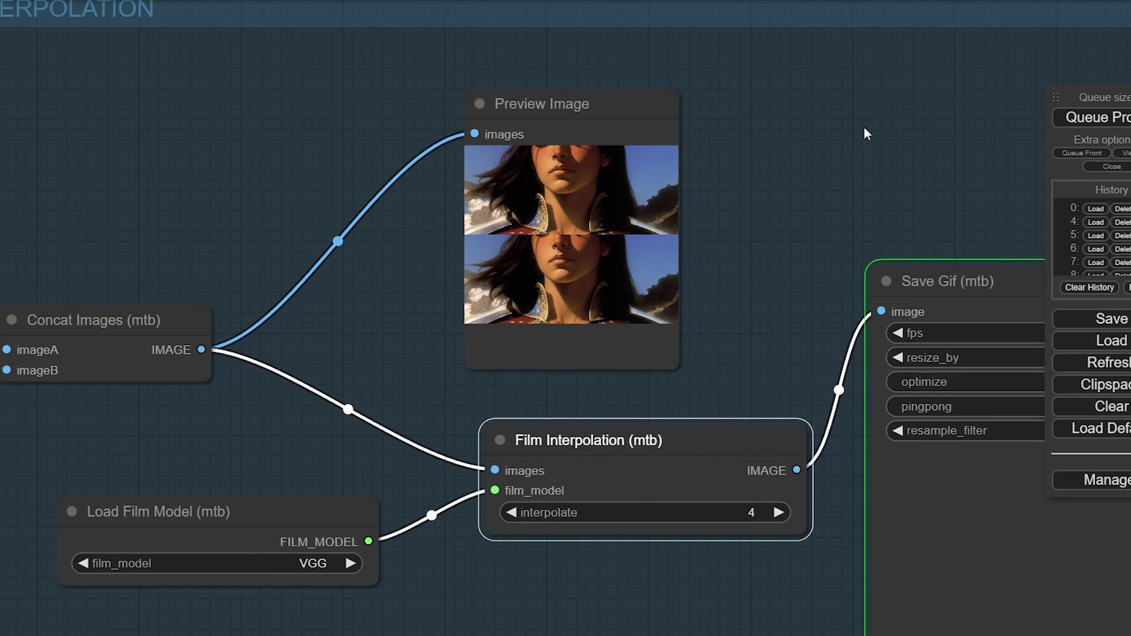
{"action": "left_click_drag", "start_coordinate": [864, 135], "coordinate": [462, 139]}
{"action": "scroll", "coordinate": [581, 181], "scroll_direction": "down", "scroll_amount": 3}
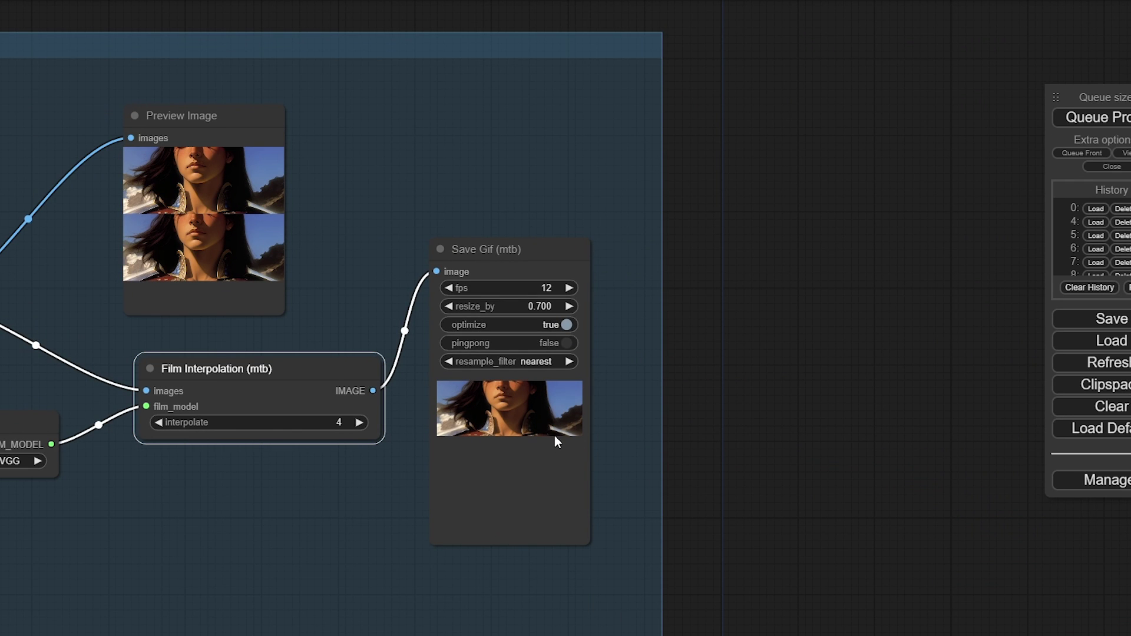
Set the String Replace node's old text to "a warrior" and queue the prompt again
{"action": "left_click_drag", "start_coordinate": [175, 13], "coordinate": [895, 93]}
{"action": "left_click_drag", "start_coordinate": [187, 120], "coordinate": [436, 176]}
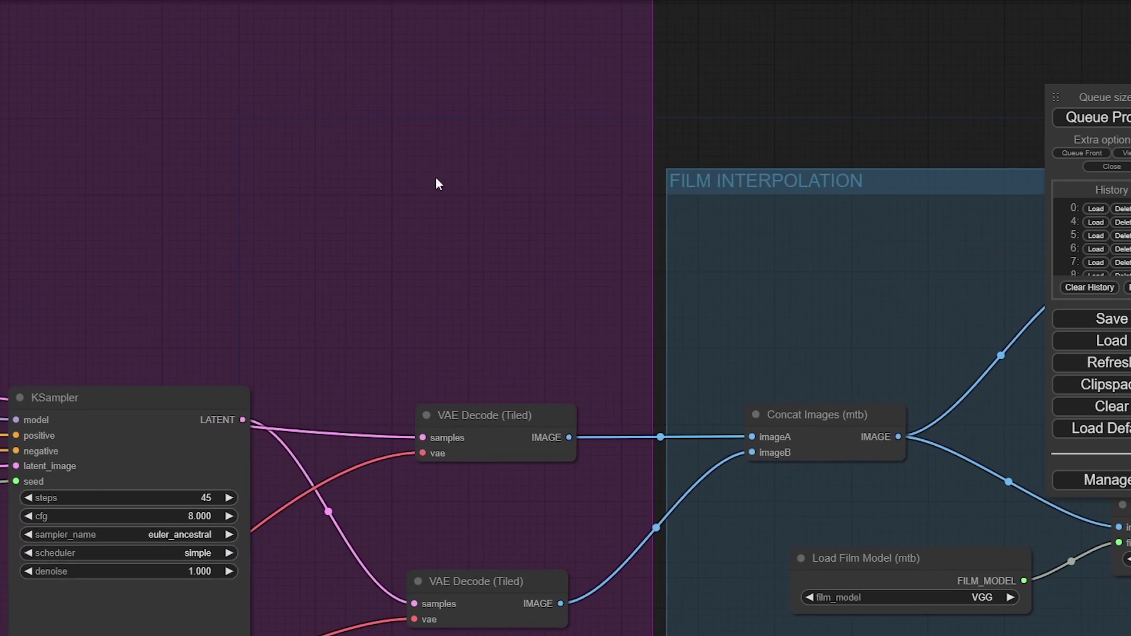
{"action": "scroll", "coordinate": [359, 176], "scroll_direction": "down", "scroll_amount": 10}
{"action": "left_click_drag", "start_coordinate": [140, 48], "coordinate": [721, 74]}
{"action": "scroll", "coordinate": [310, 235], "scroll_direction": "up", "scroll_amount": 10}
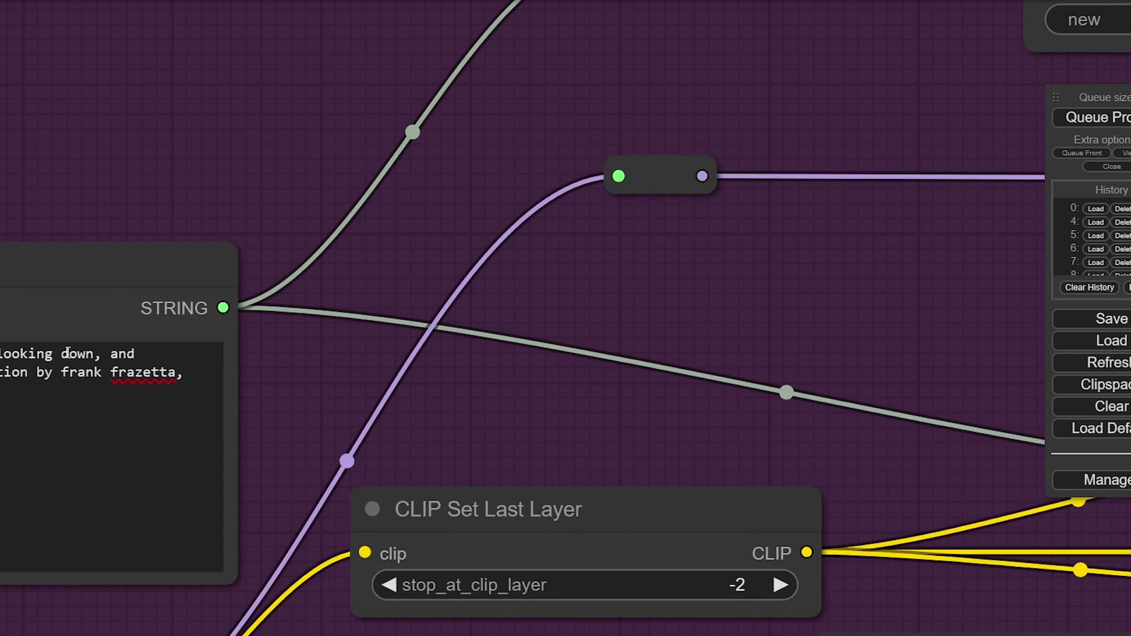
{"action": "scroll", "coordinate": [383, 171], "scroll_direction": "down", "scroll_amount": 5}
{"action": "left_click", "coordinate": [954, 57]}
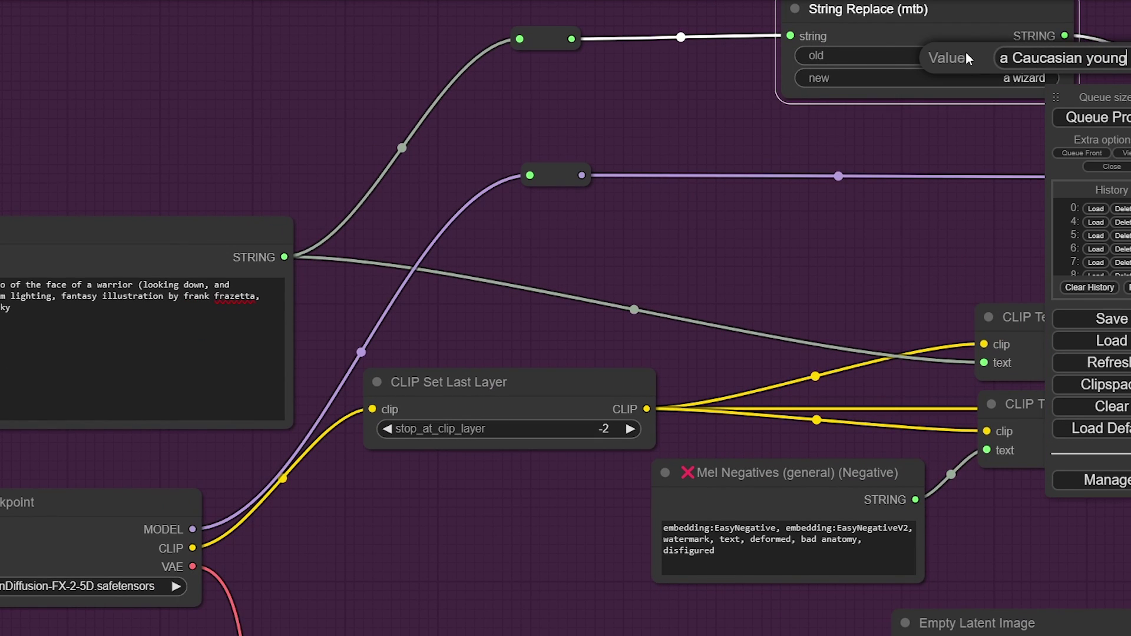
{"action": "left_click_drag", "start_coordinate": [1013, 56], "coordinate": [1126, 58]}
{"action": "type", "text": "warrior"}
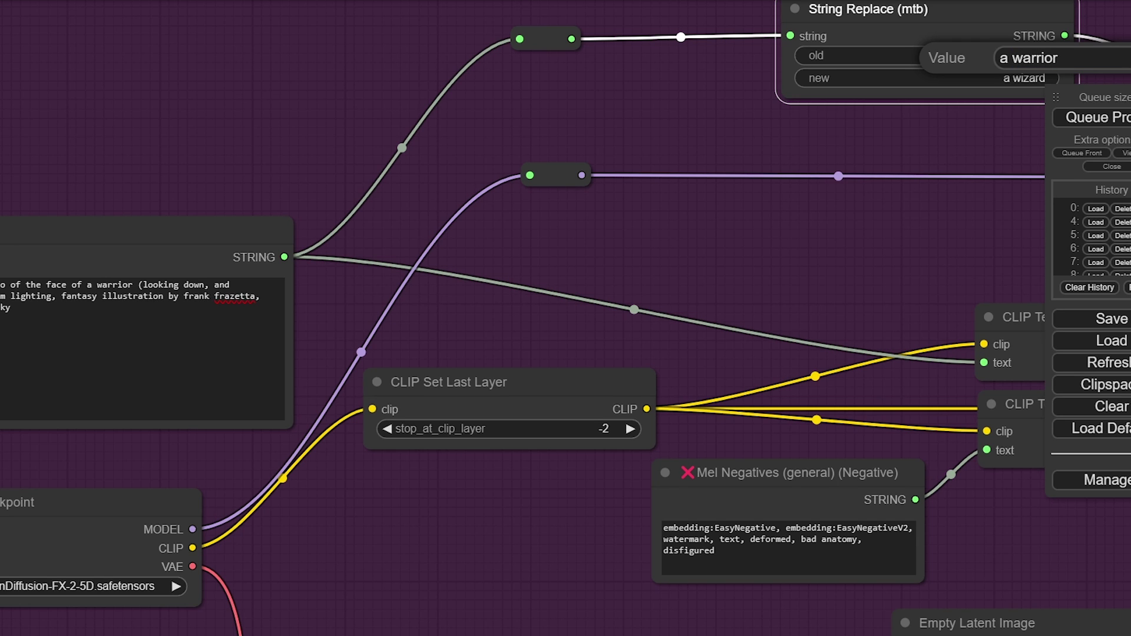
{"action": "key", "text": "Return"}
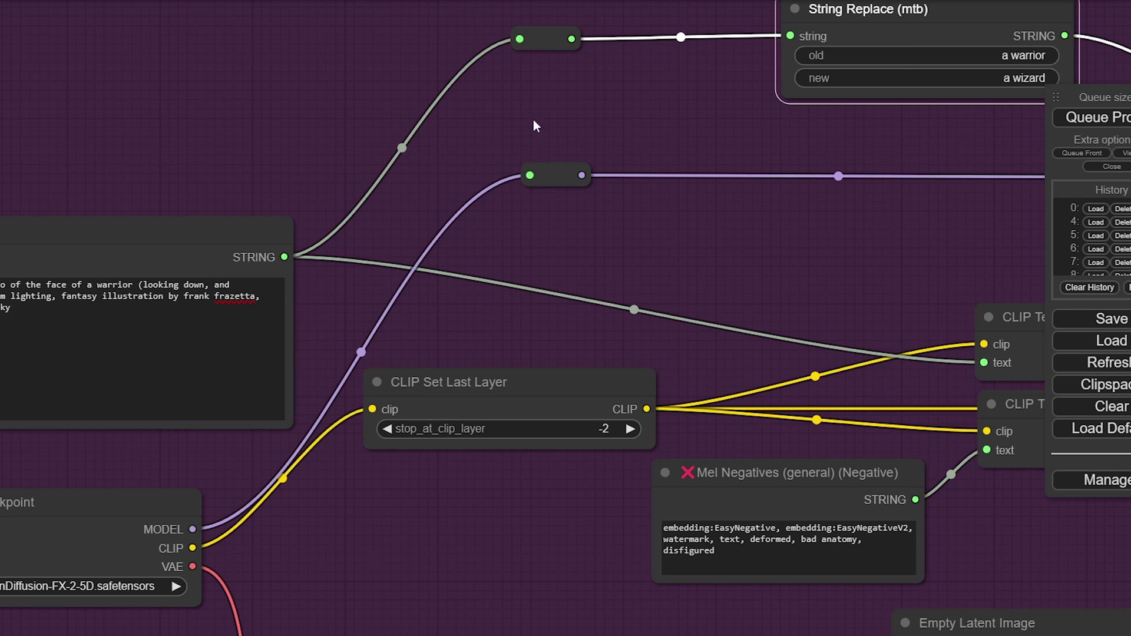
{"action": "scroll", "coordinate": [177, 131], "scroll_direction": "down", "scroll_amount": 8}
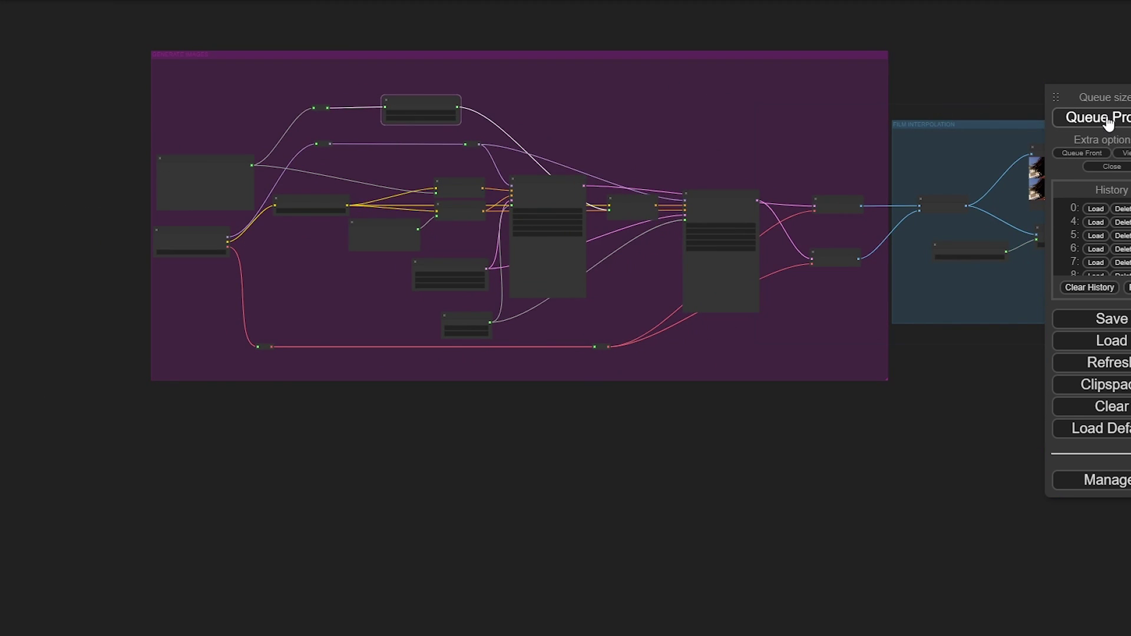
{"action": "left_click", "coordinate": [1095, 117]}
Follow the run across the Generate Images group and inspect the new preview pair and GIF in the Film Interpolation group
{"action": "scroll", "coordinate": [264, 348], "scroll_direction": "up", "scroll_amount": 5}
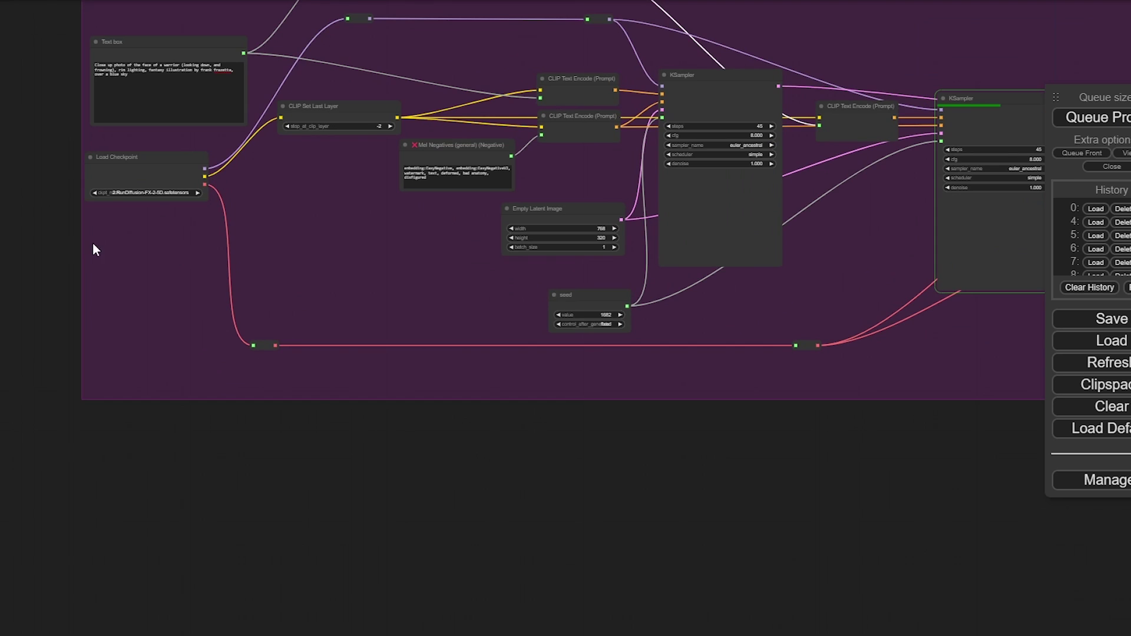
{"action": "scroll", "coordinate": [92, 239], "scroll_direction": "up", "scroll_amount": 4}
{"action": "left_click_drag", "start_coordinate": [34, 135], "coordinate": [0, 307]}
{"action": "scroll", "coordinate": [477, 529], "scroll_direction": "down", "scroll_amount": 10}
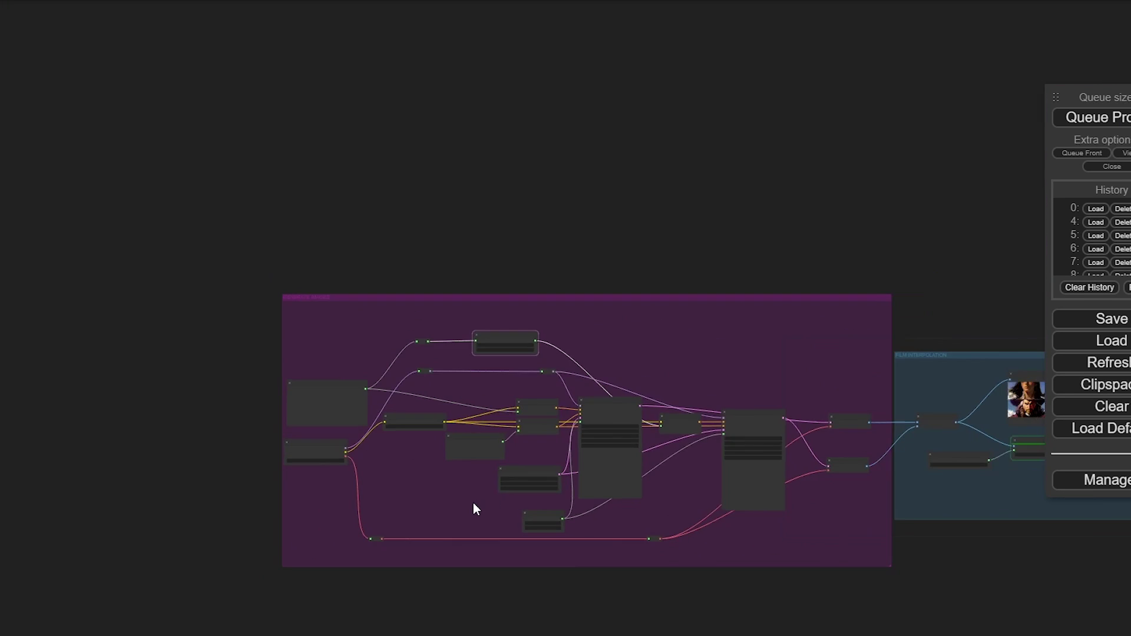
{"action": "left_click_drag", "start_coordinate": [846, 278], "coordinate": [593, 197]}
{"action": "scroll", "coordinate": [773, 324], "scroll_direction": "up", "scroll_amount": 12}
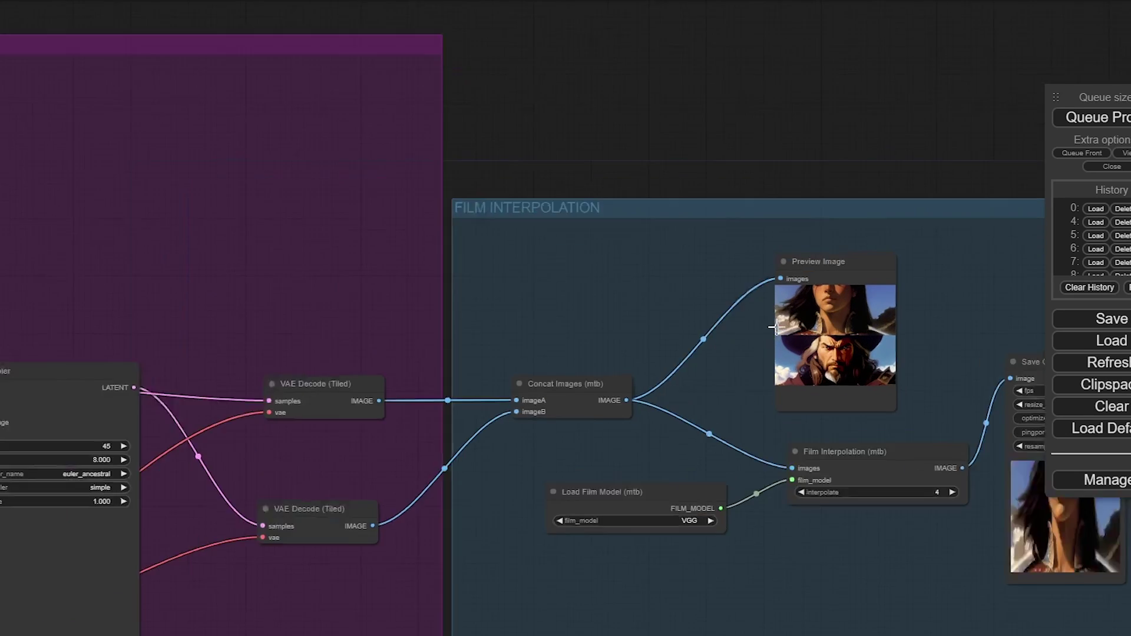
{"action": "left_click_drag", "start_coordinate": [856, 125], "coordinate": [598, 83]}
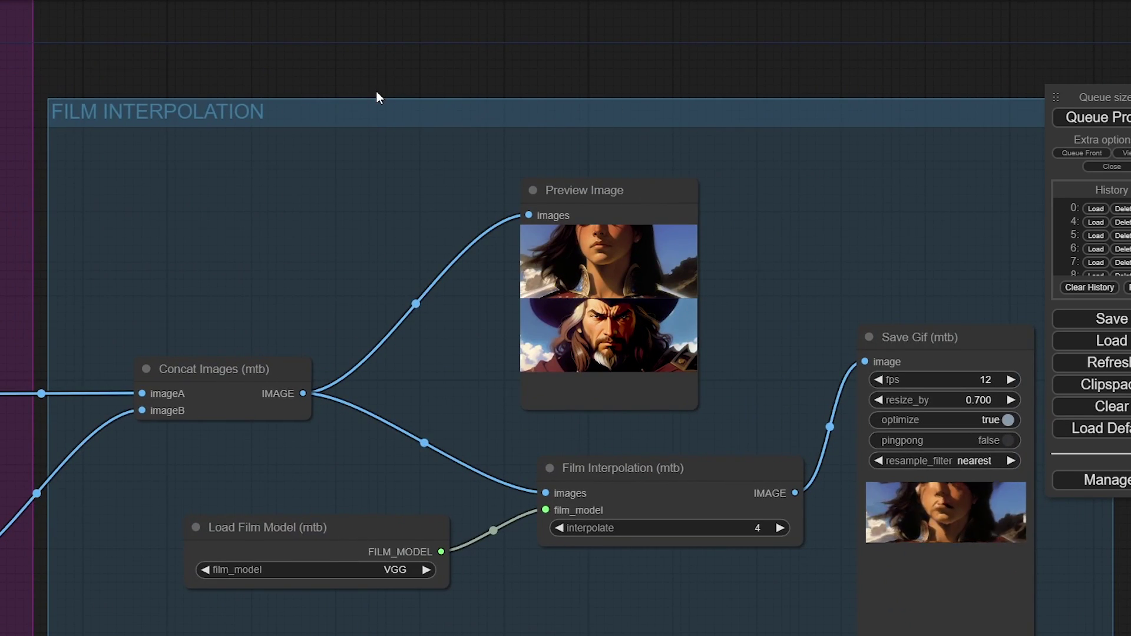
Review the String Replace values and the Text box prompt, and compare them with the preview images and GIF
{"action": "left_click_drag", "start_coordinate": [341, 77], "coordinate": [1128, 280]}
{"action": "left_click_drag", "start_coordinate": [353, 96], "coordinate": [1019, 77]}
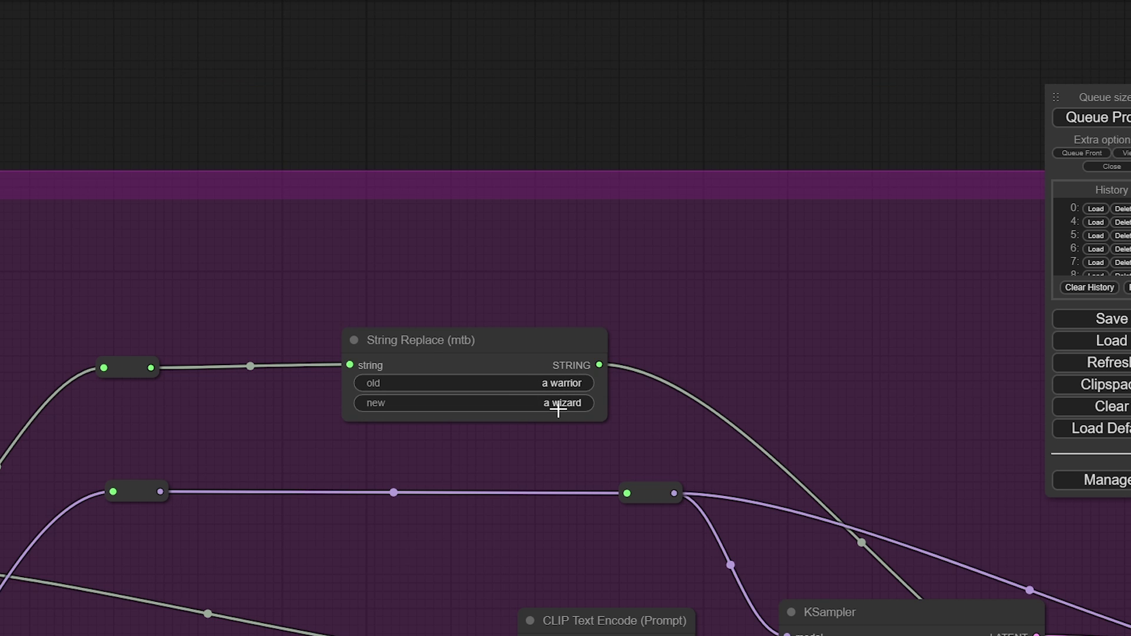
{"action": "left_click_drag", "start_coordinate": [218, 137], "coordinate": [652, 128]}
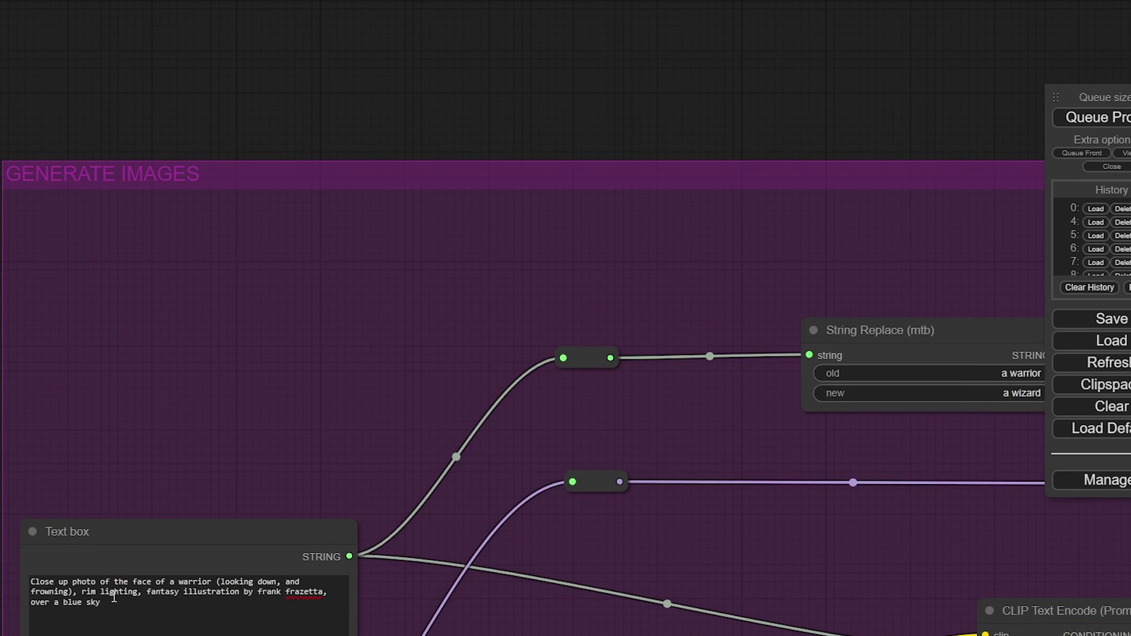
{"action": "left_click_drag", "start_coordinate": [736, 120], "coordinate": [360, 83]}
{"action": "left_click_drag", "start_coordinate": [946, 85], "coordinate": [206, 47]}
{"action": "left_click_drag", "start_coordinate": [848, 75], "coordinate": [177, 95]}
{"action": "left_click_drag", "start_coordinate": [955, 221], "coordinate": [652, 157]}
{"action": "left_click_drag", "start_coordinate": [717, 225], "coordinate": [275, 83]}
{"action": "scroll", "coordinate": [471, 226], "scroll_direction": "up", "scroll_amount": 2}
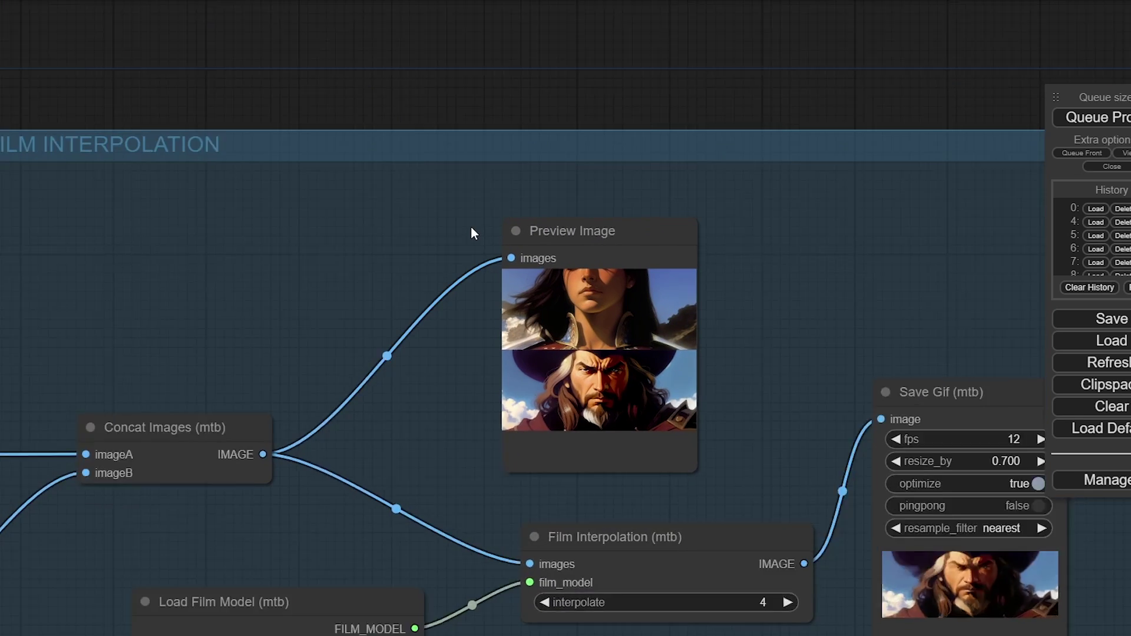
{"action": "left_click_drag", "start_coordinate": [620, 162], "coordinate": [380, 32]}
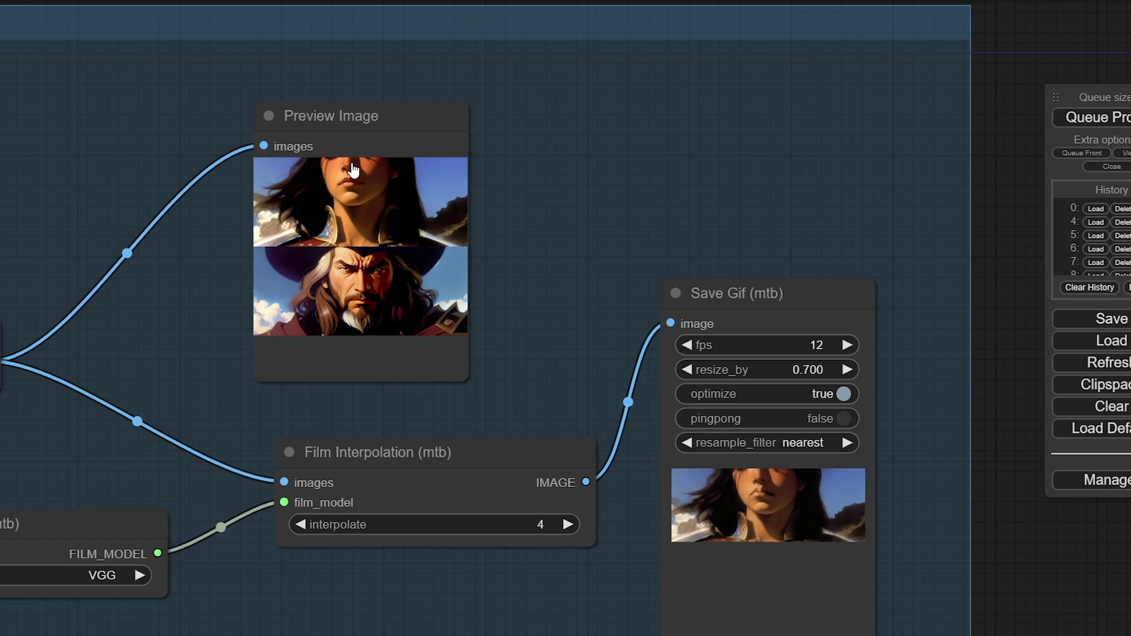
Set the seed node's control_after_generate to randomize and the Empty Latent Image height to 512
{"action": "scroll", "coordinate": [298, 245], "scroll_direction": "down", "scroll_amount": 12}
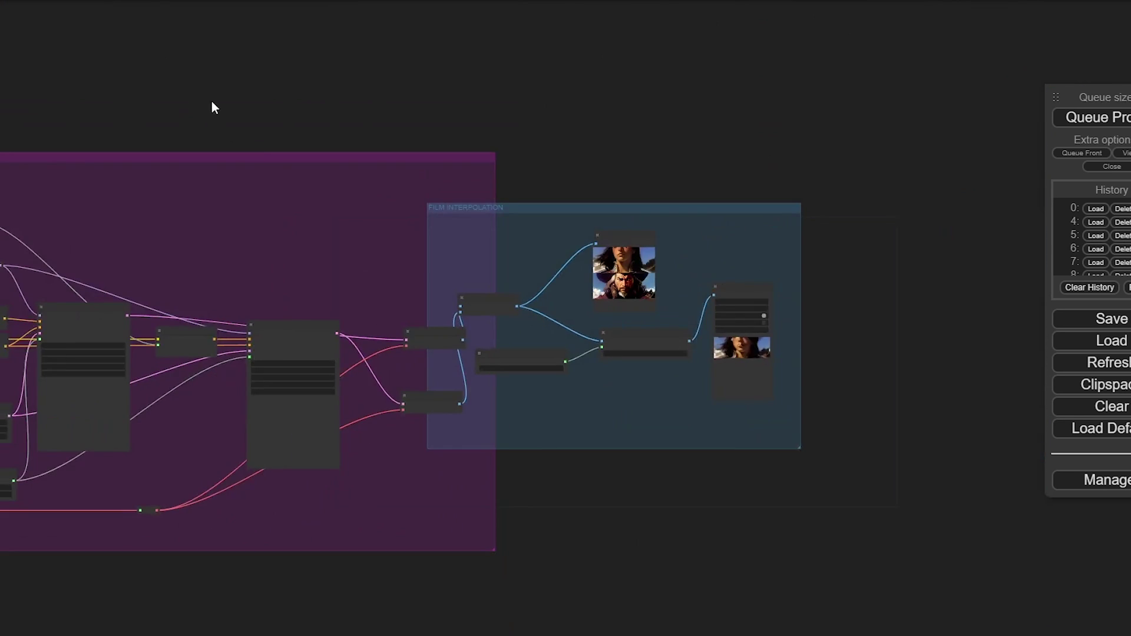
{"action": "left_click_drag", "start_coordinate": [211, 101], "coordinate": [882, 73]}
{"action": "scroll", "coordinate": [497, 323], "scroll_direction": "up", "scroll_amount": 10}
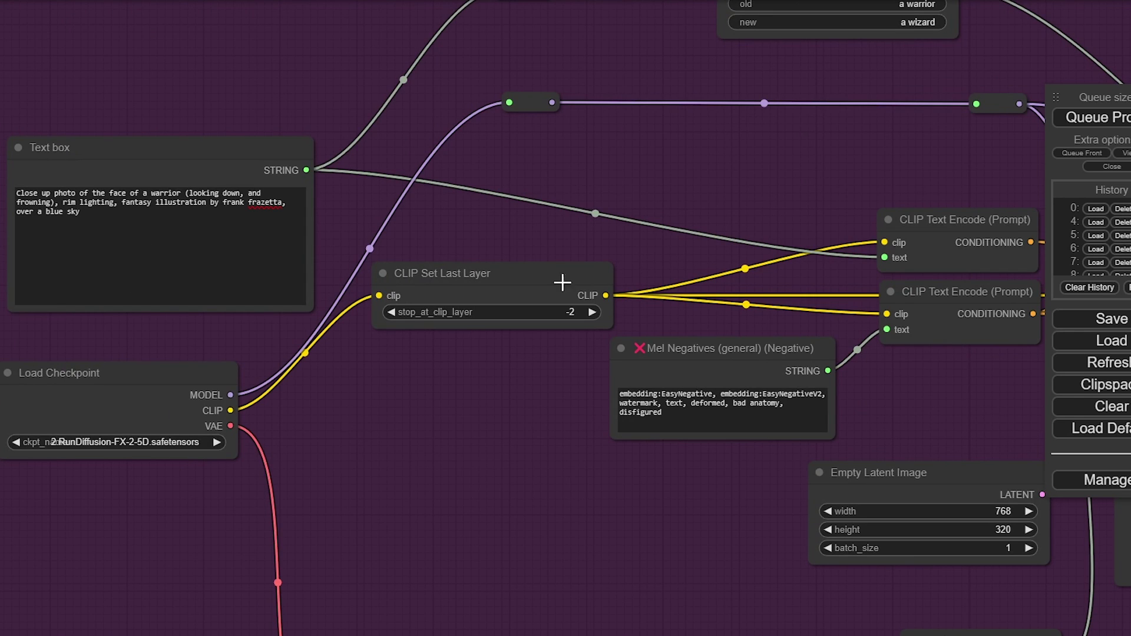
{"action": "left_click_drag", "start_coordinate": [675, 244], "coordinate": [284, 165]}
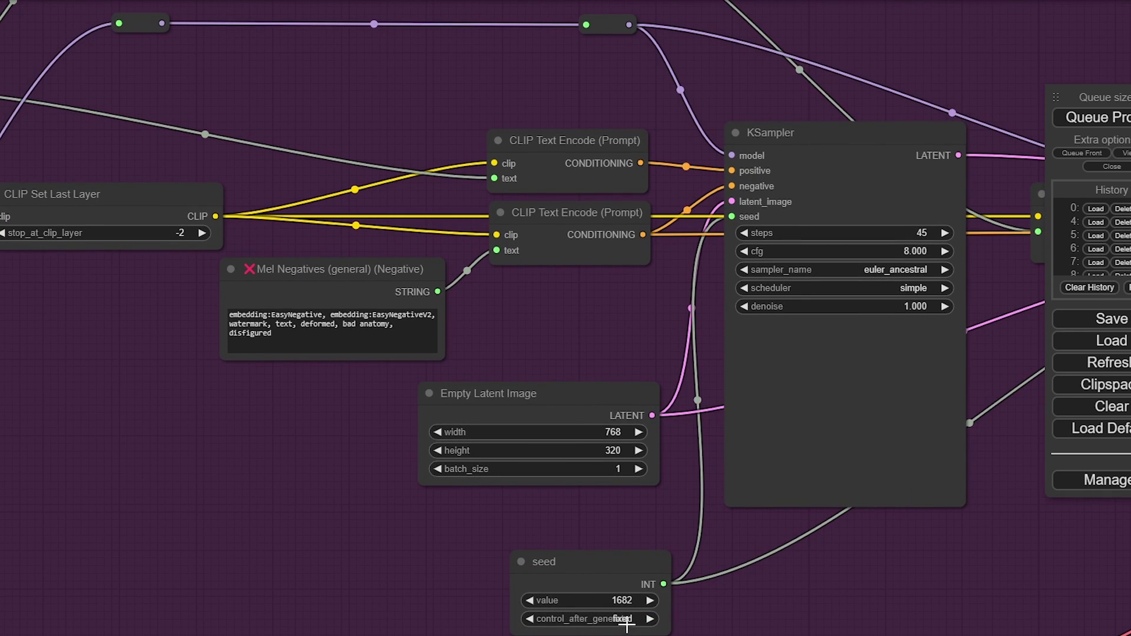
{"action": "left_click", "coordinate": [627, 623]}
{"action": "left_click", "coordinate": [633, 635]}
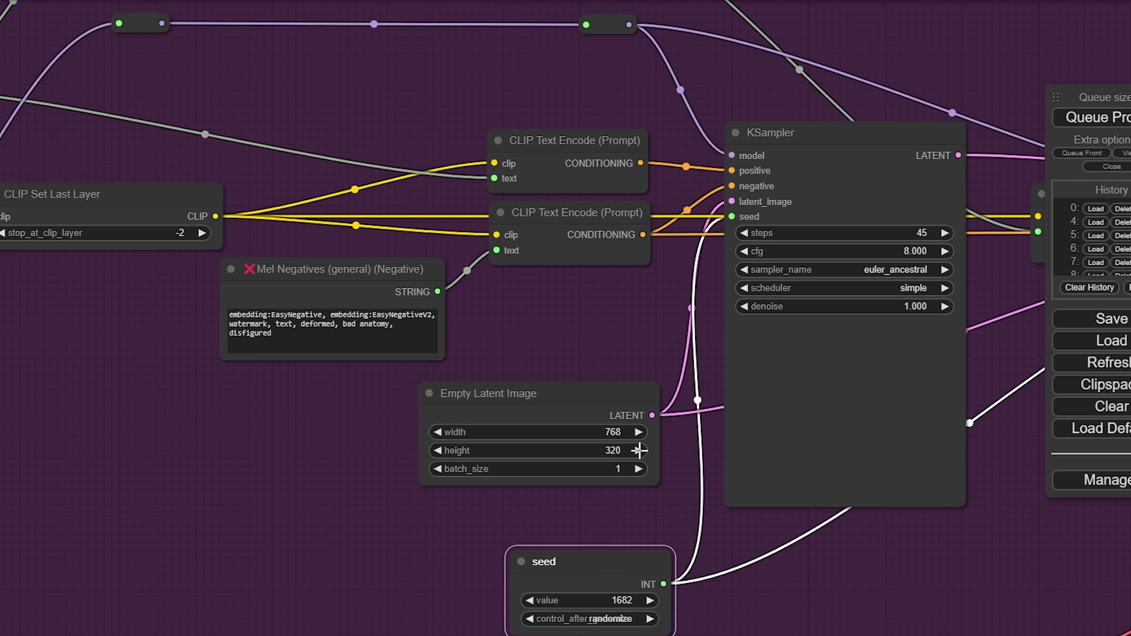
{"action": "left_click", "coordinate": [639, 450]}
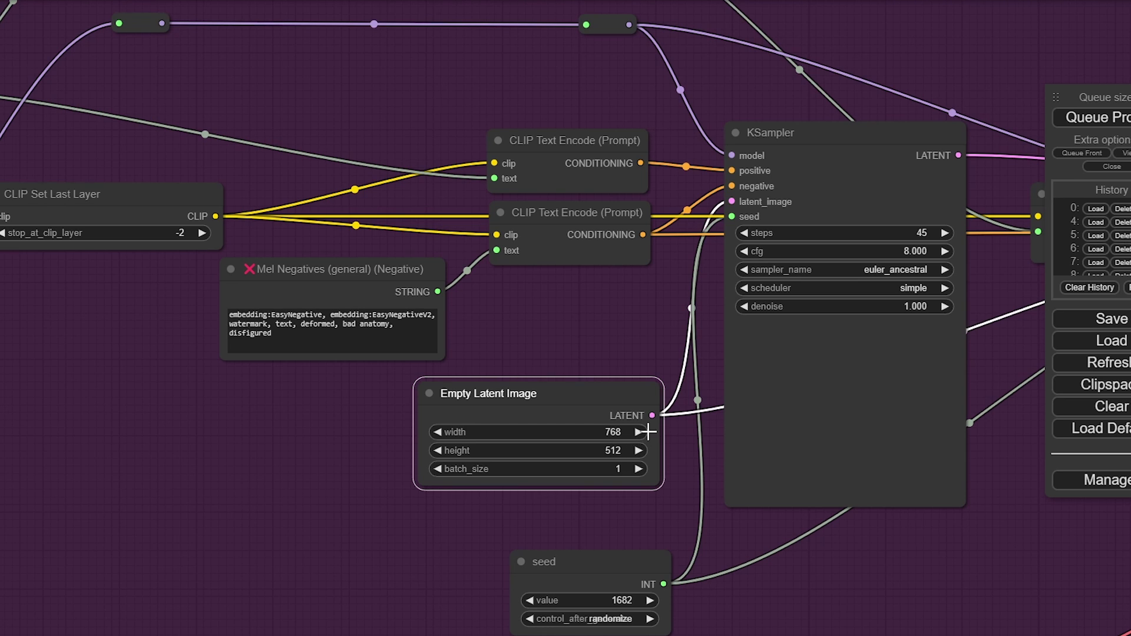
Queue the prompt with the new settings and examine the resulting preview images and GIF in the Film Interpolation group
{"action": "left_click", "coordinate": [1106, 120]}
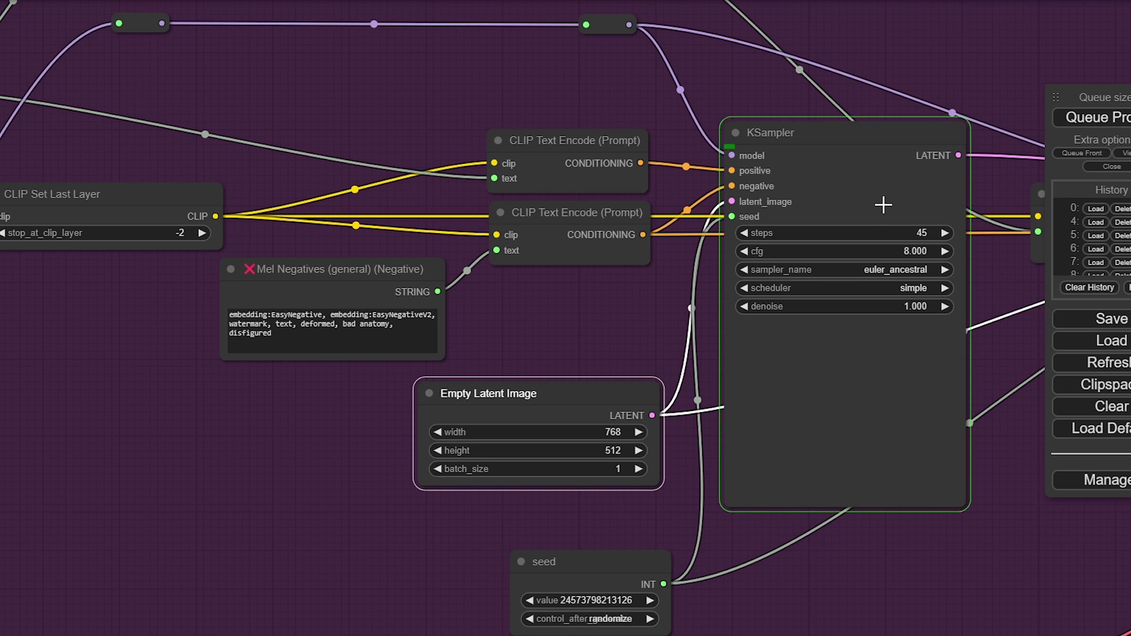
{"action": "scroll", "coordinate": [601, 324], "scroll_direction": "down", "scroll_amount": 5}
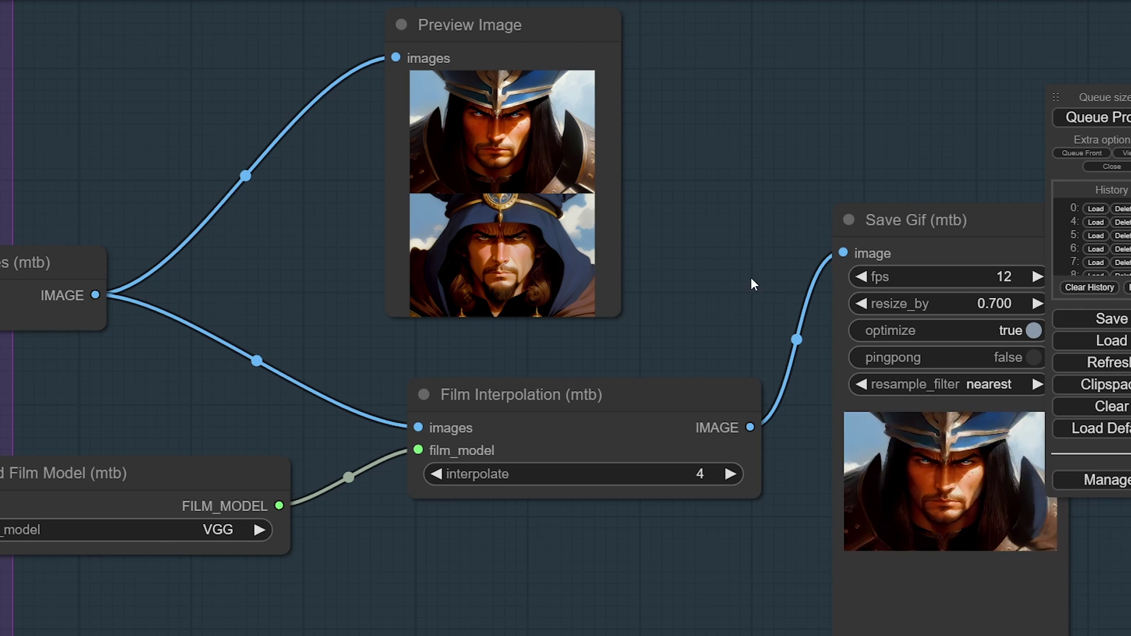
{"action": "scroll", "coordinate": [389, 284], "scroll_direction": "down", "scroll_amount": 11}
{"action": "left_click_drag", "start_coordinate": [318, 116], "coordinate": [720, 93]}
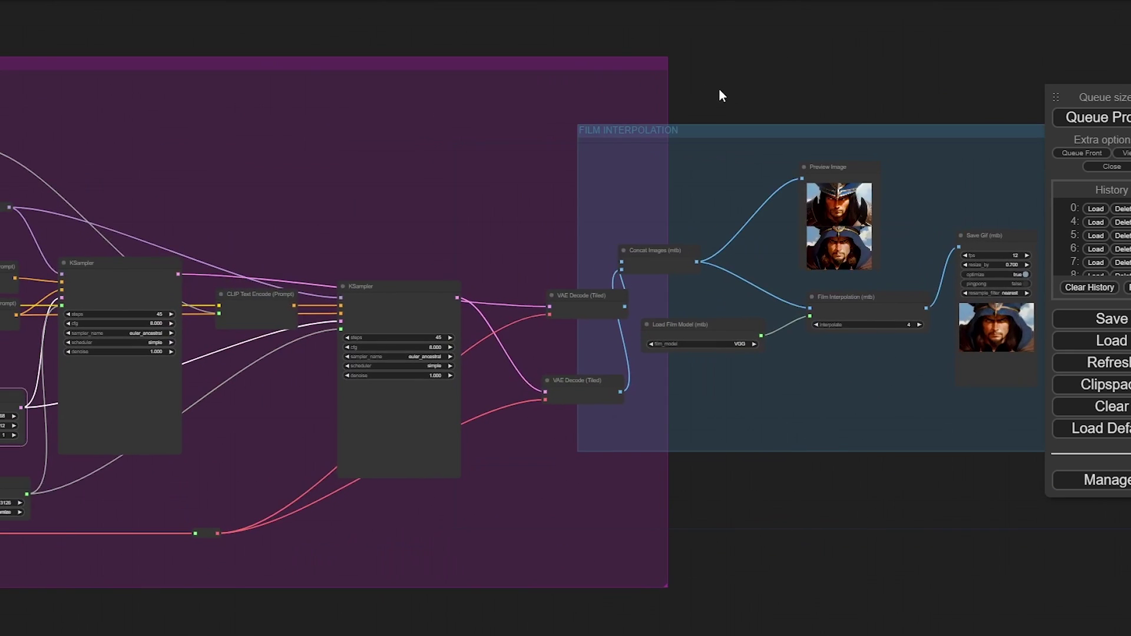